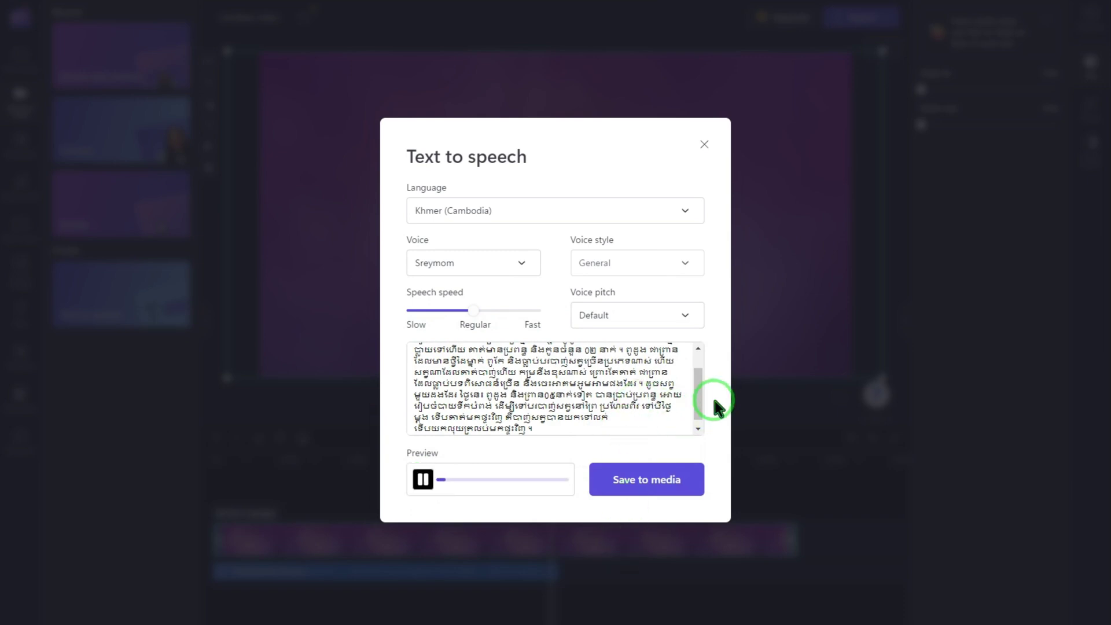
- Scroll through the Khmer (Cambodia) narration text in the Text to speech dialog
left_click_drag(701, 399, 701, 377)
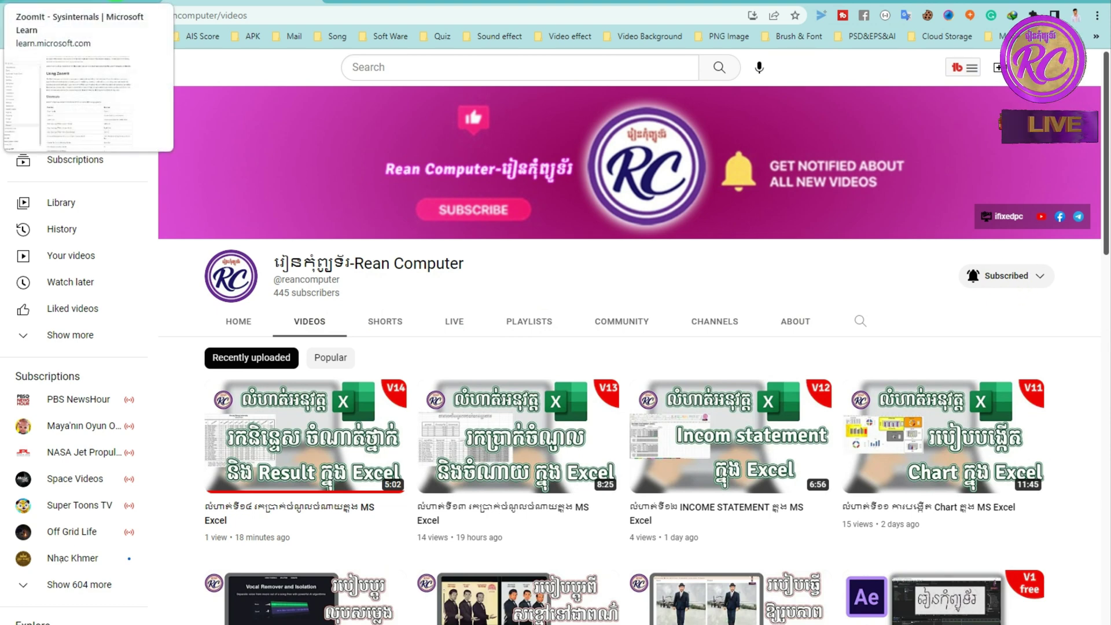
- Show the ZoomIt page's Introduction section in Chrome, then bring up the Windows Start menu
left_click(599, 55)
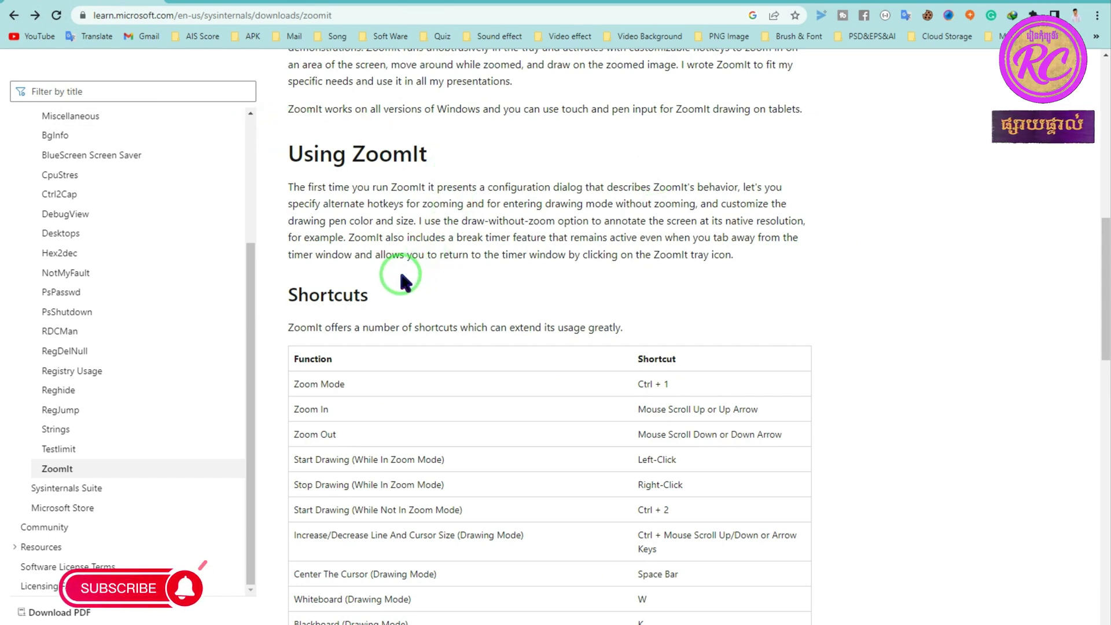
scroll(431, 231, "up", 2)
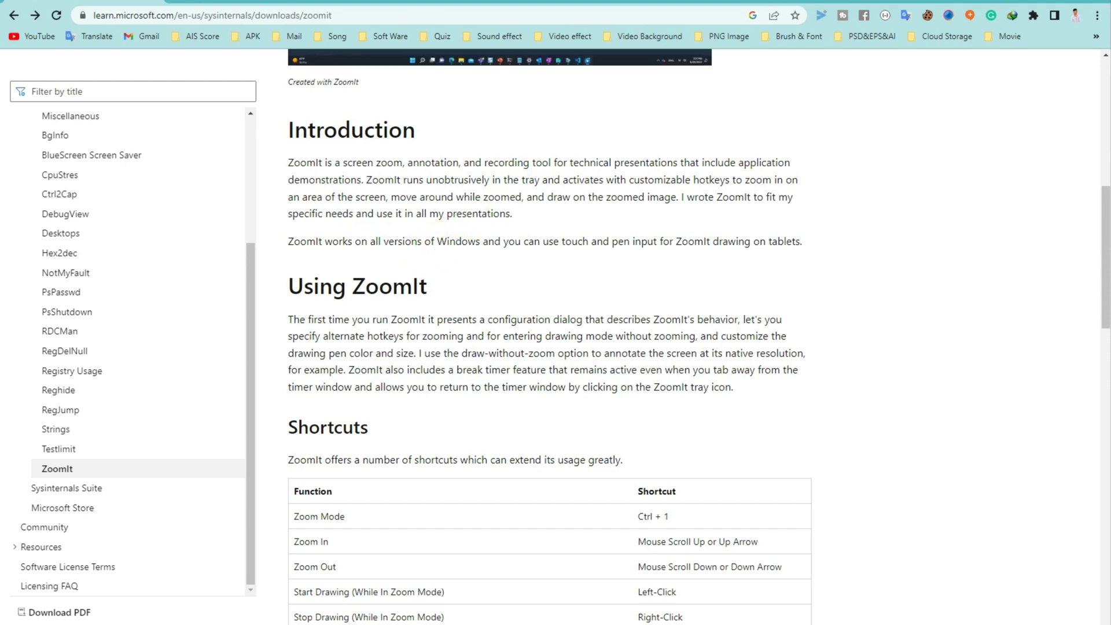
key("super")
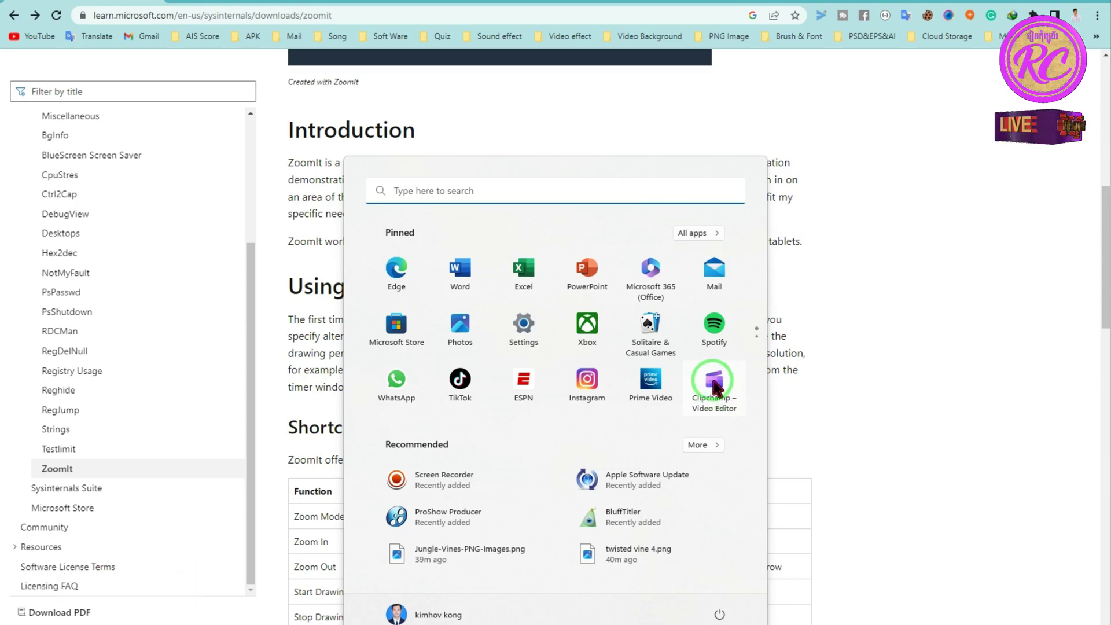
- Launch Clipchamp – Video Editor from its pinned Start menu tile
left_click(718, 383)
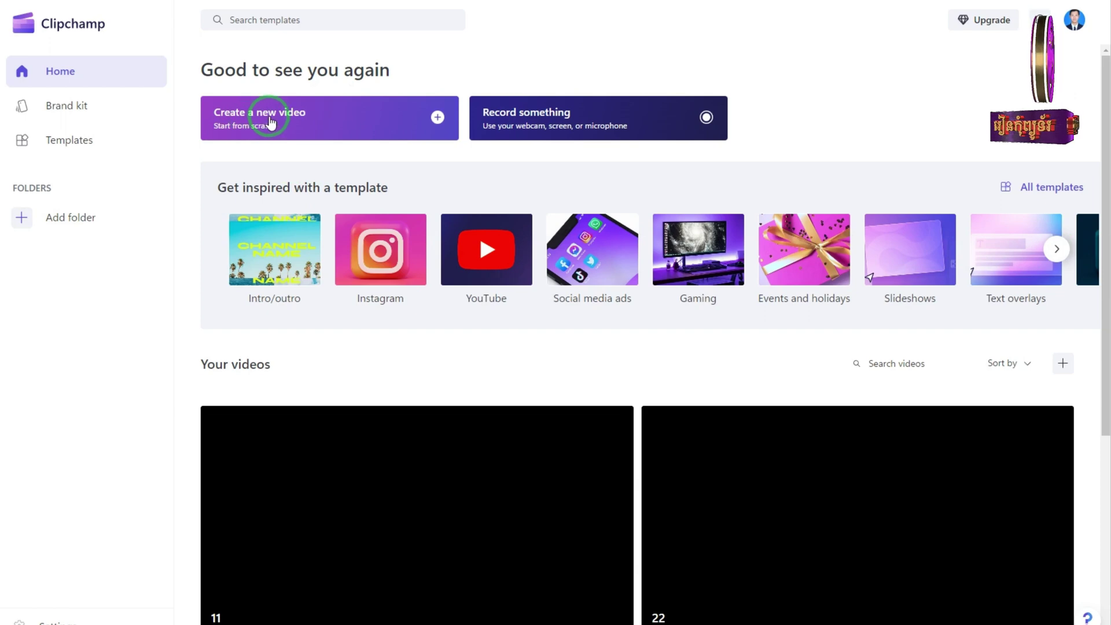
- Create a new blank video from the Clipchamp home page
left_click(412, 139)
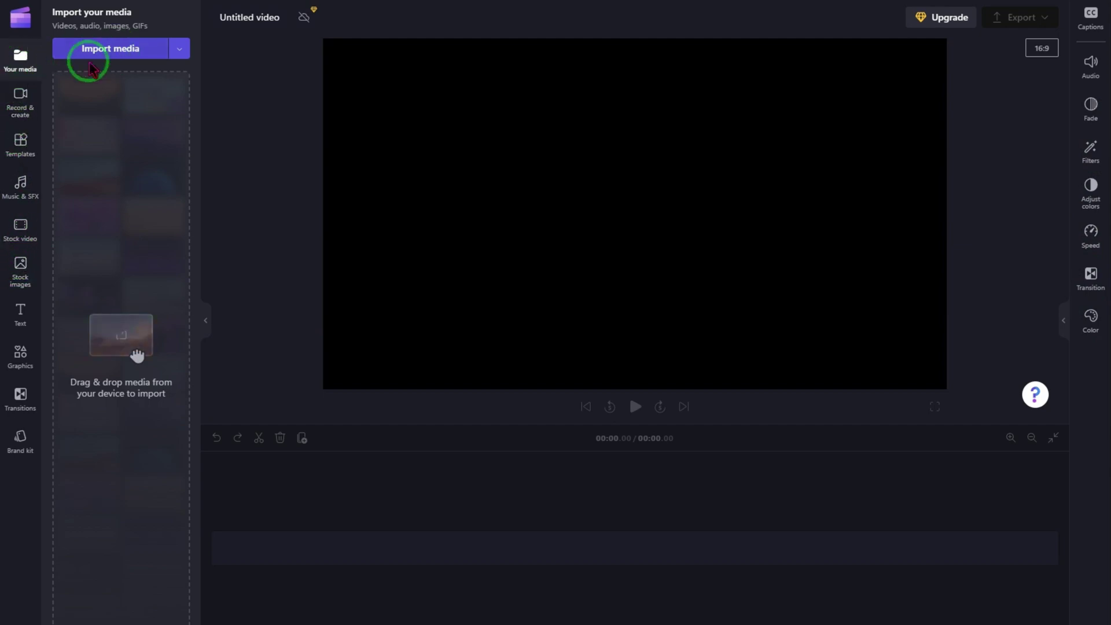
- Import Banner copy.jpg from the Desktop into the Clipchamp media library
left_click(108, 51)
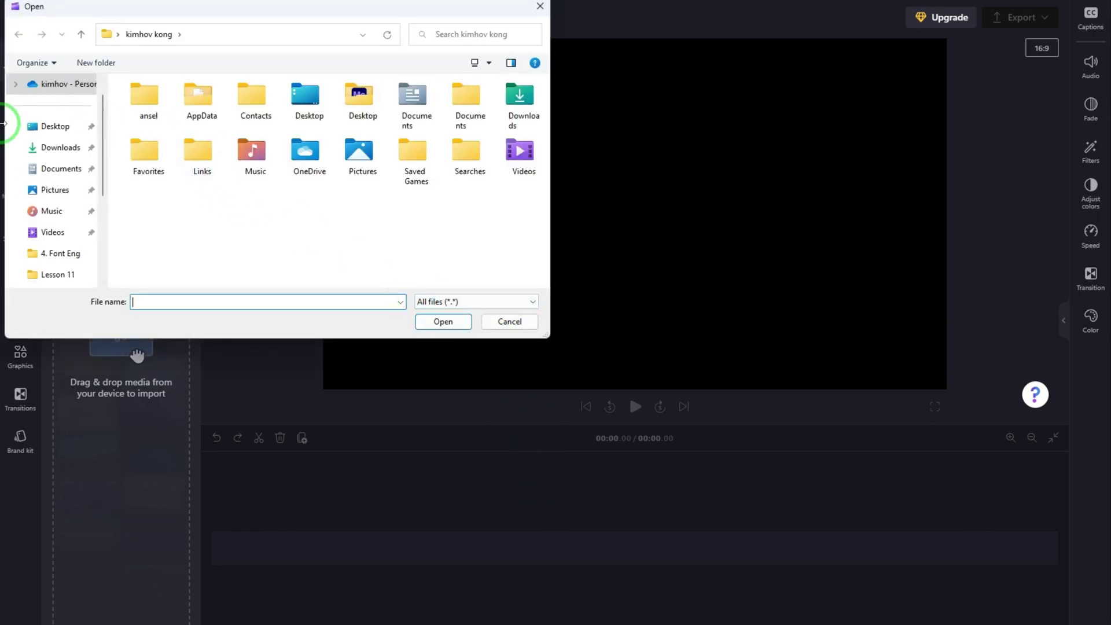
left_click(56, 130)
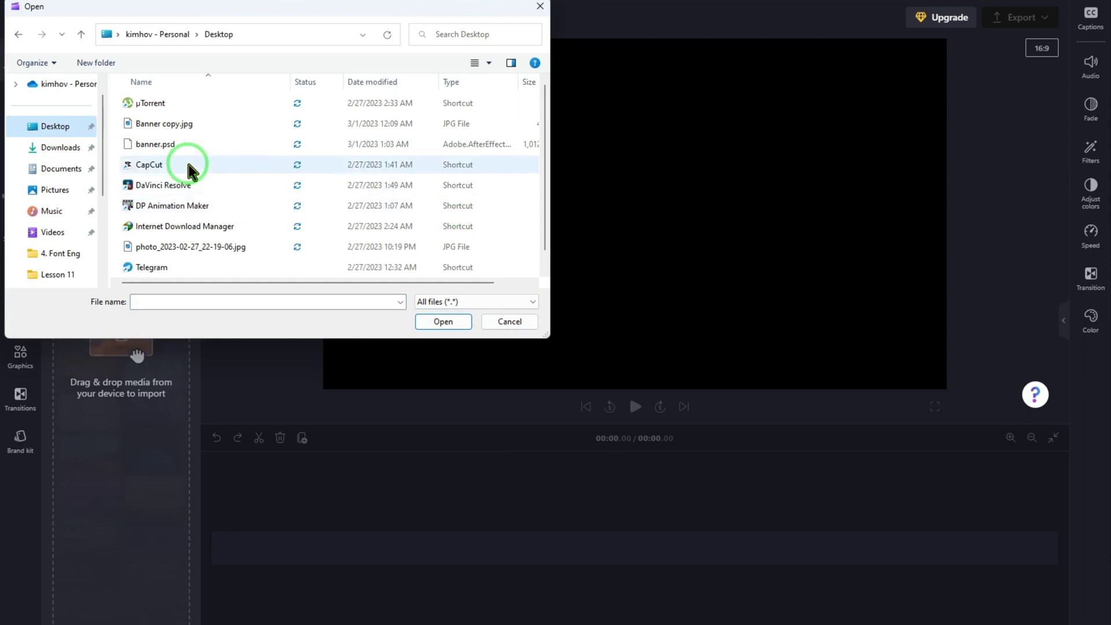
left_click(178, 124)
left_click(444, 322)
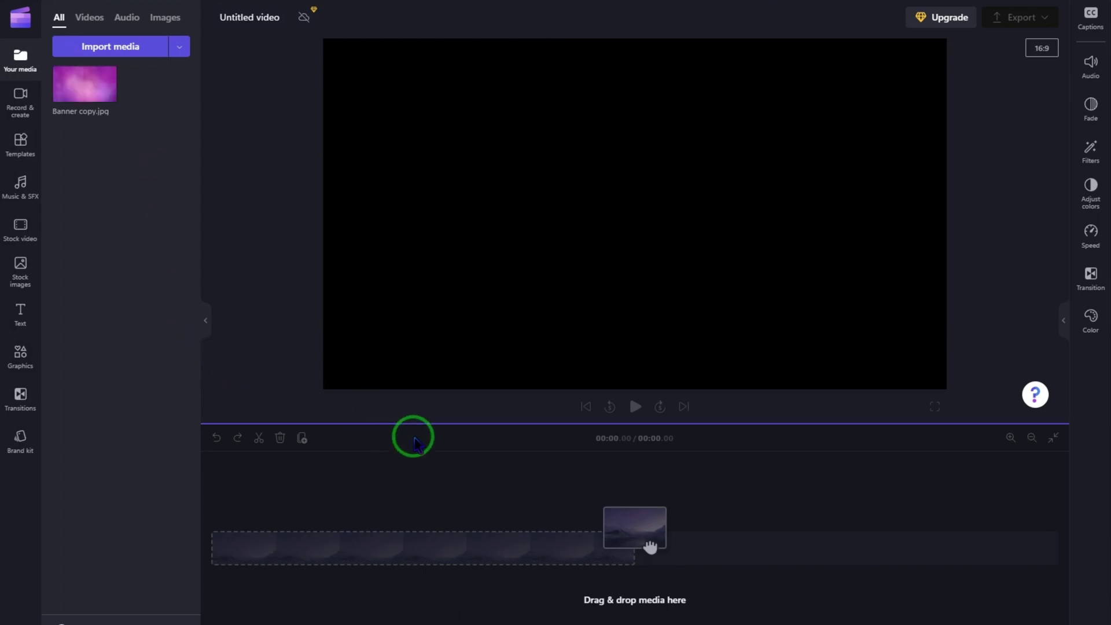
- Place the purple banner on the timeline and stretch it to fill the 16:9 frame
left_click_drag(96, 90, 248, 567)
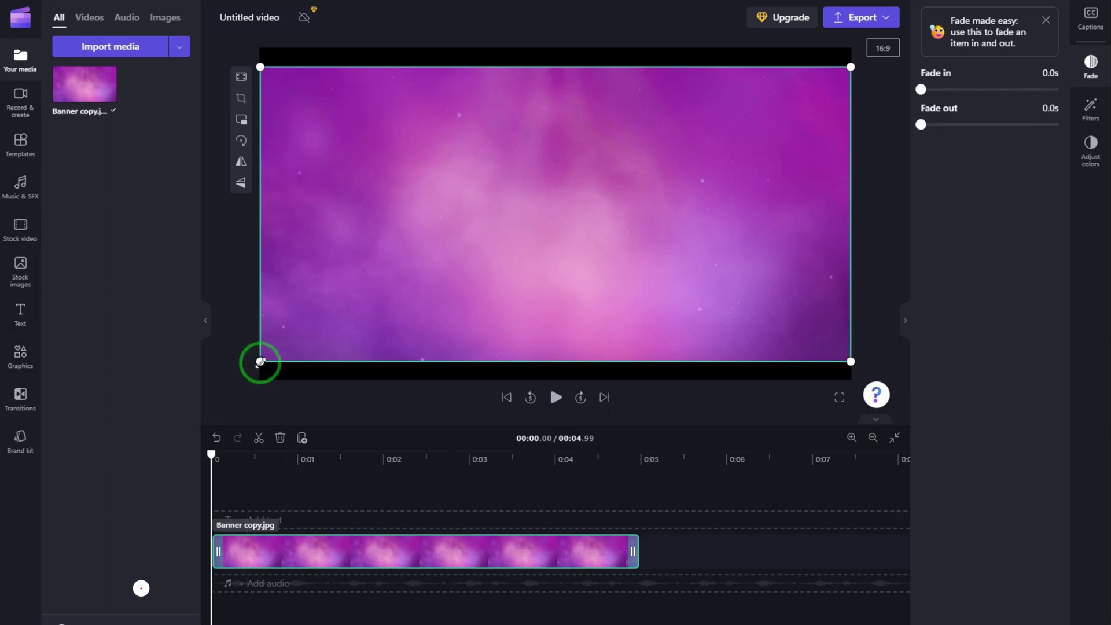
left_click_drag(260, 362, 227, 378)
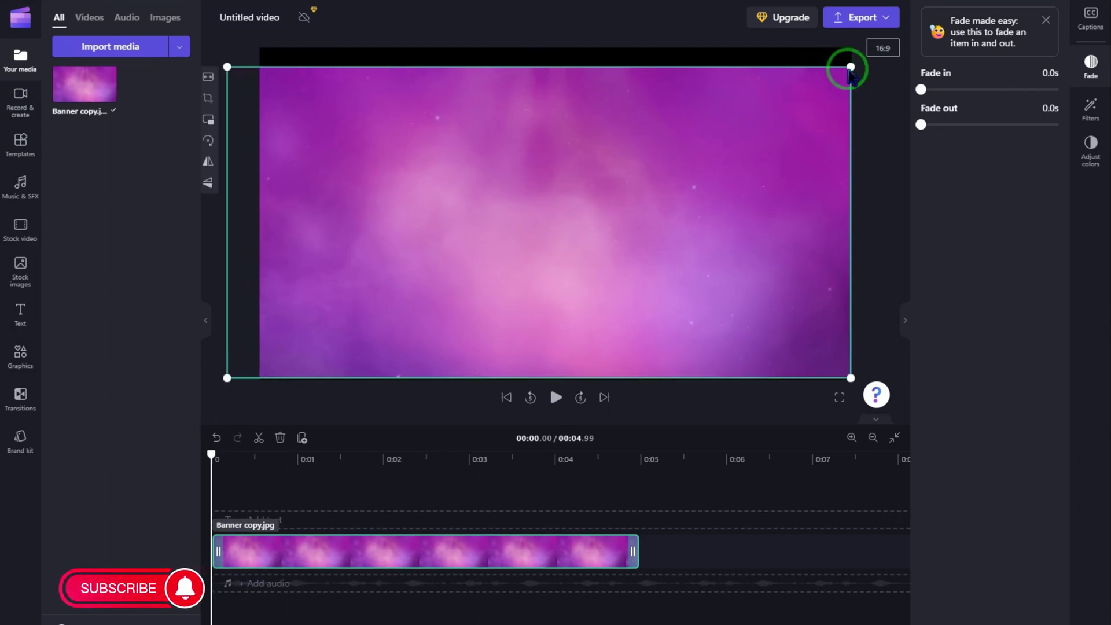
left_click_drag(851, 67, 883, 34)
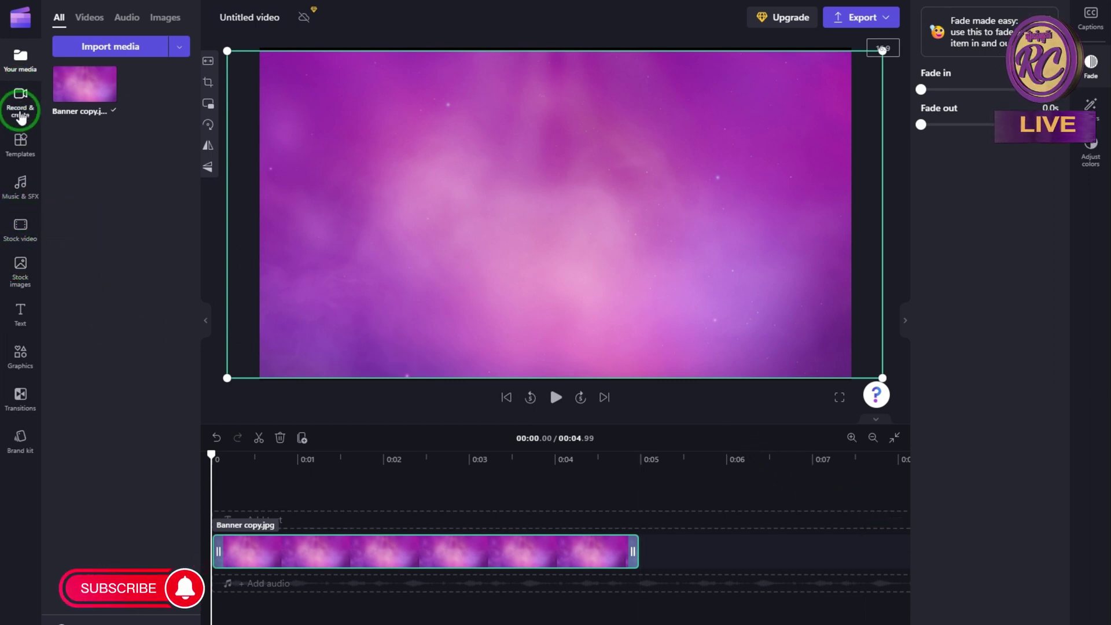
- Start a text-to-speech narration from Record & create, keeping English (United States) as the language
left_click(22, 96)
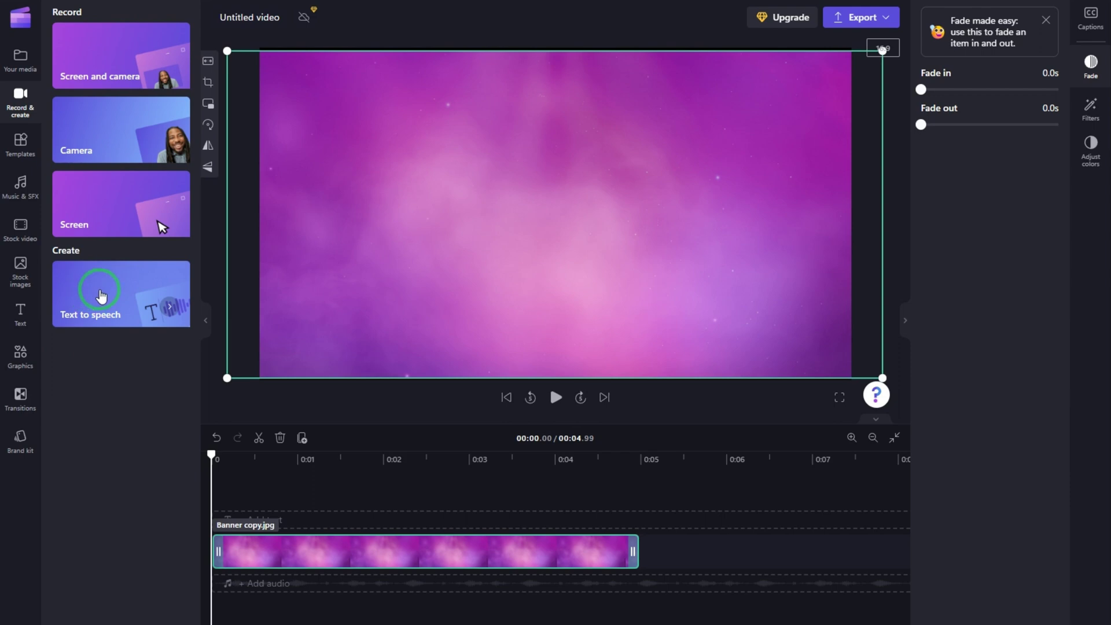
left_click(100, 296)
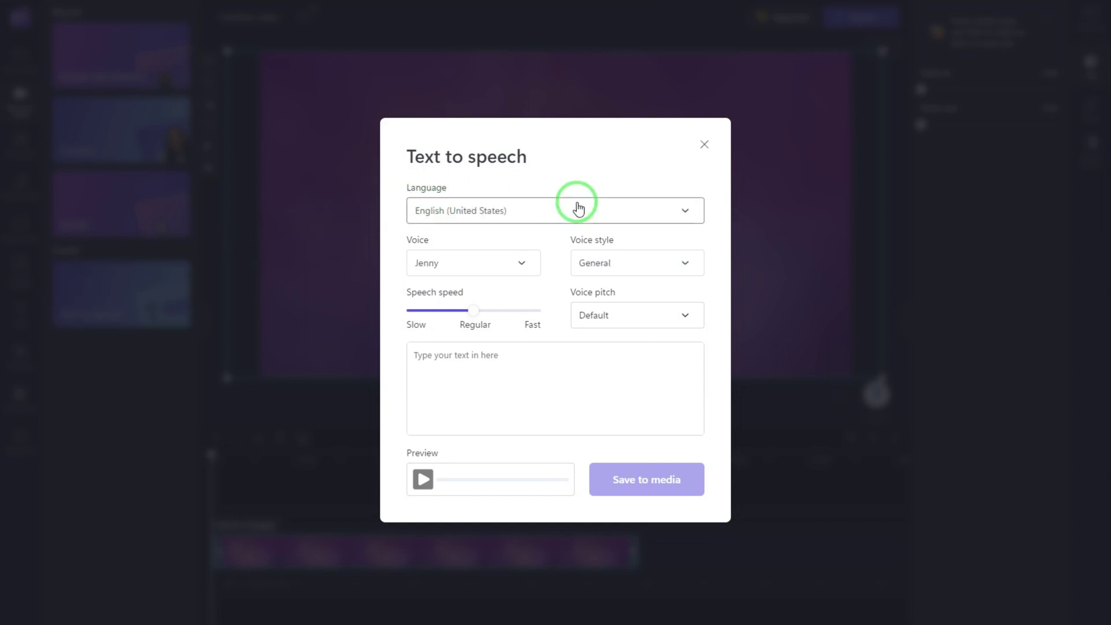
left_click(682, 210)
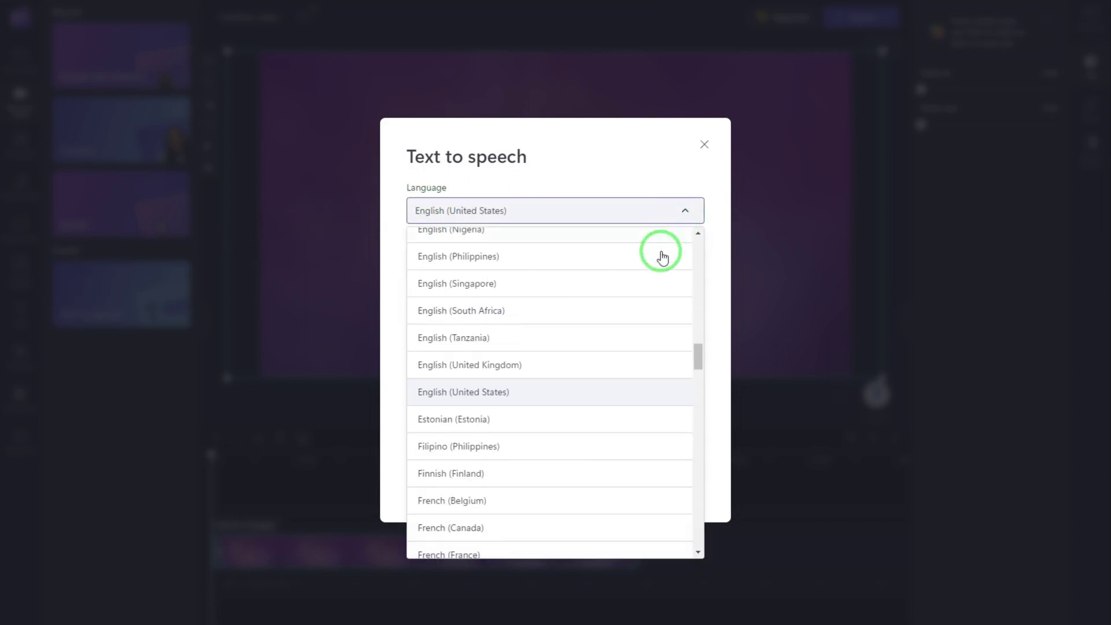
mouse_move(697, 354)
left_mouse_down()
mouse_move(676, 457)
mouse_move(644, 331)
mouse_move(640, 211)
left_mouse_up()
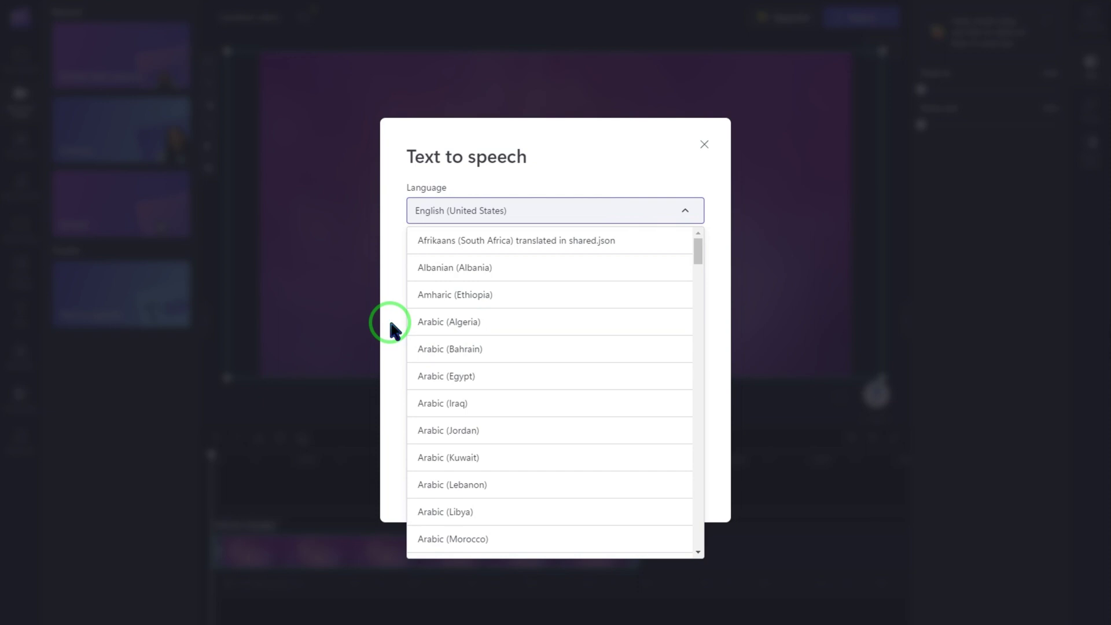
mouse_move(699, 250)
left_mouse_down()
mouse_move(697, 298)
mouse_move(691, 229)
left_mouse_up()
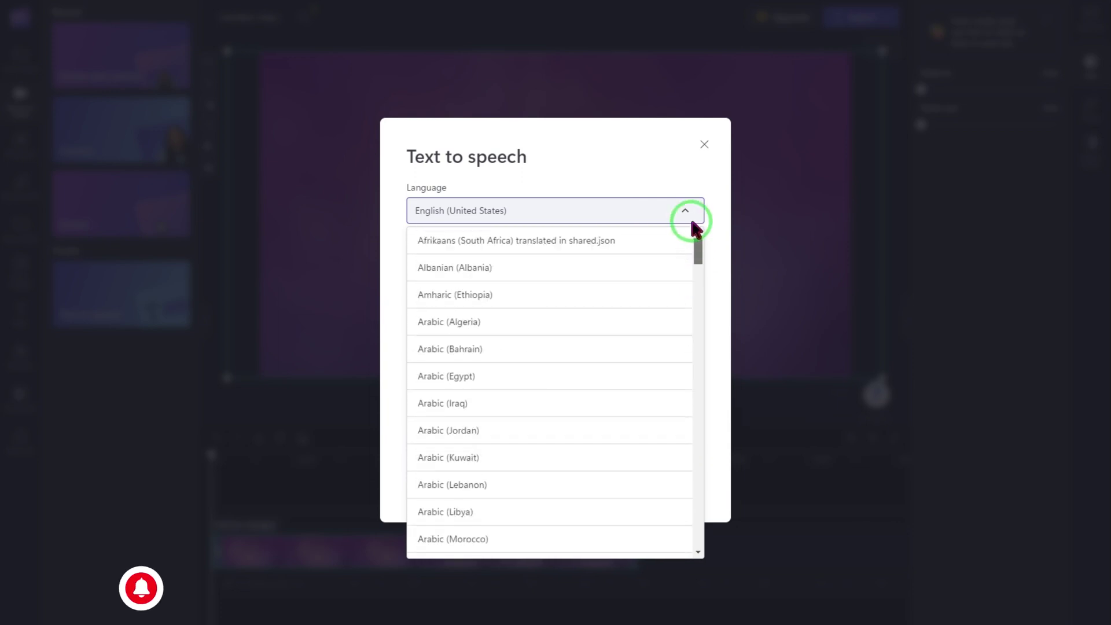
left_click(383, 245)
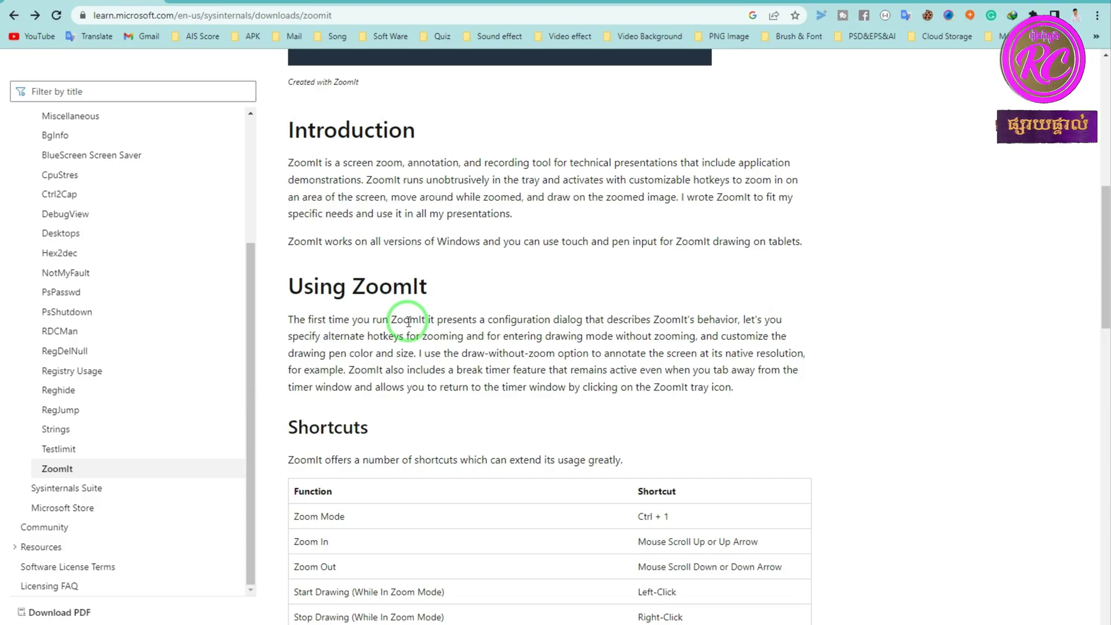
- Copy the ZoomIt Introduction heading and first paragraph from the Chrome page
left_click_drag(291, 131, 530, 211)
key("ctrl+c")
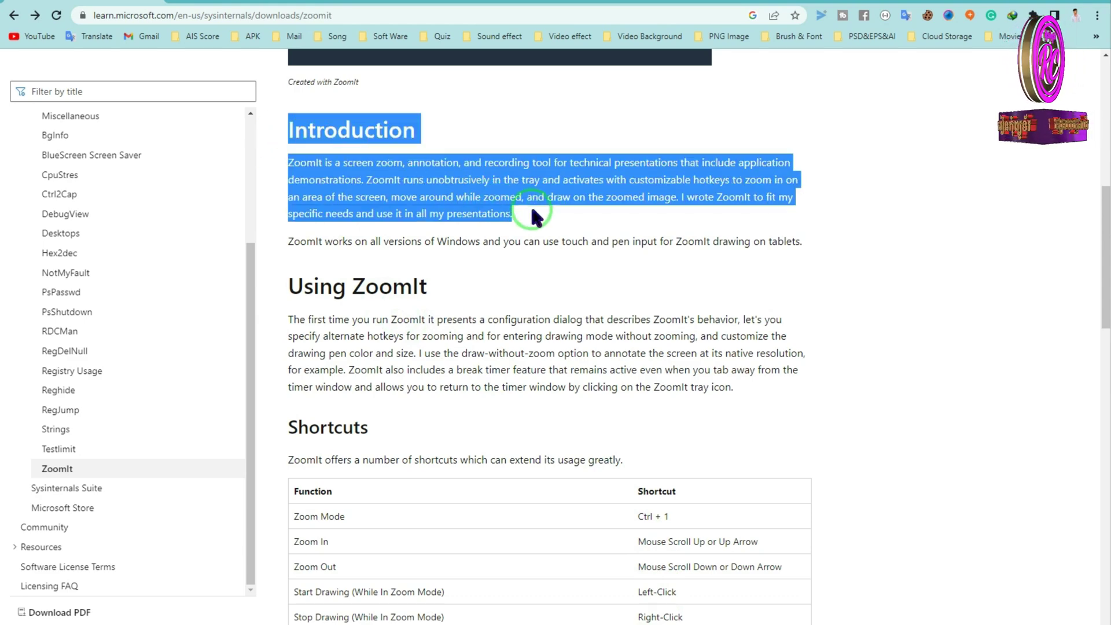
right_click(488, 180)
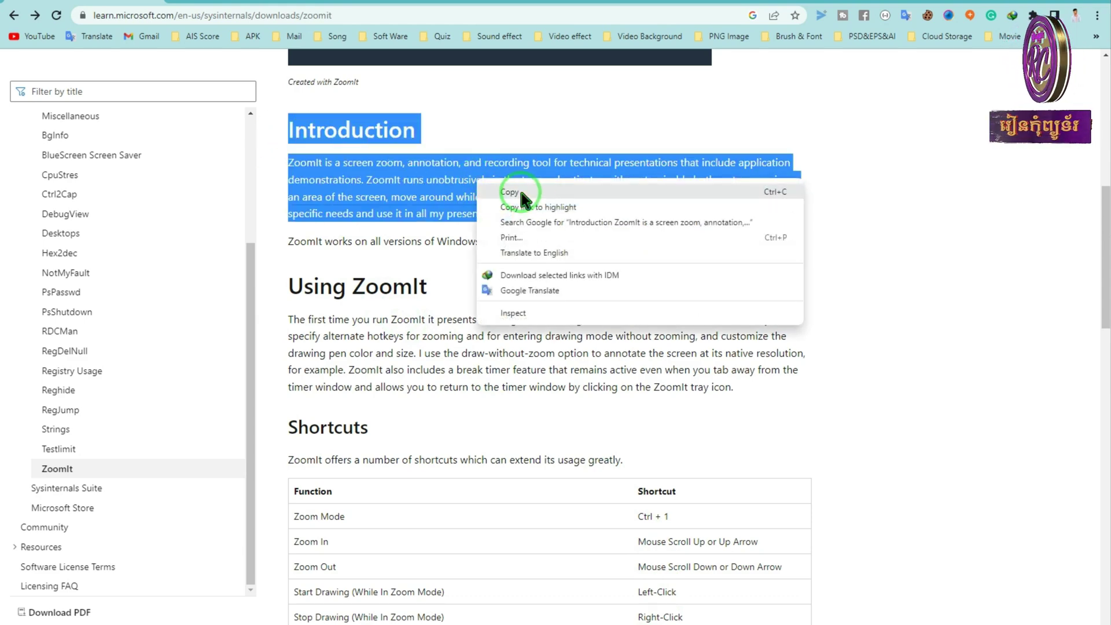
left_click(509, 191)
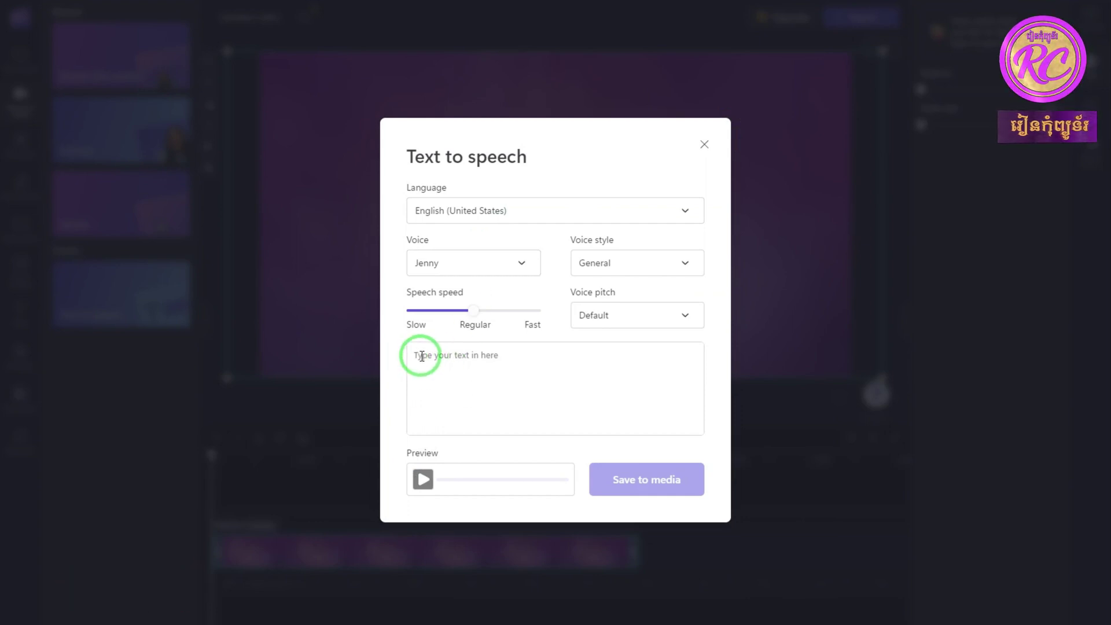
- Paste the ZoomIt Introduction as the narration text and choose the Cora voice
key("ctrl+v")
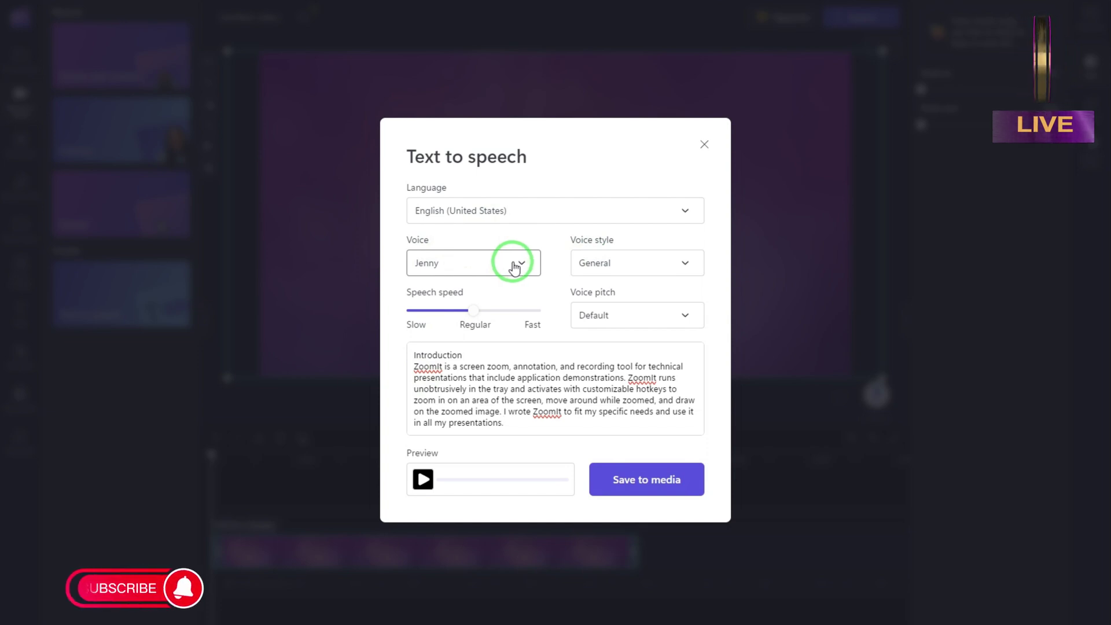
left_click(514, 267)
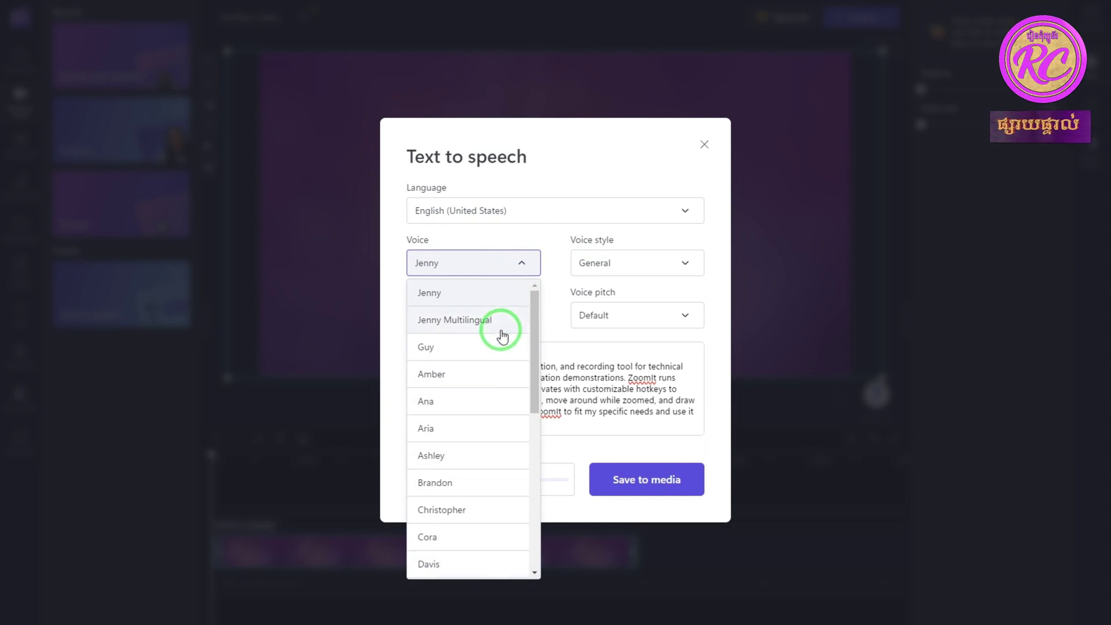
mouse_move(531, 297)
left_mouse_down()
mouse_move(510, 492)
mouse_move(543, 327)
mouse_move(521, 414)
mouse_move(516, 389)
left_mouse_up()
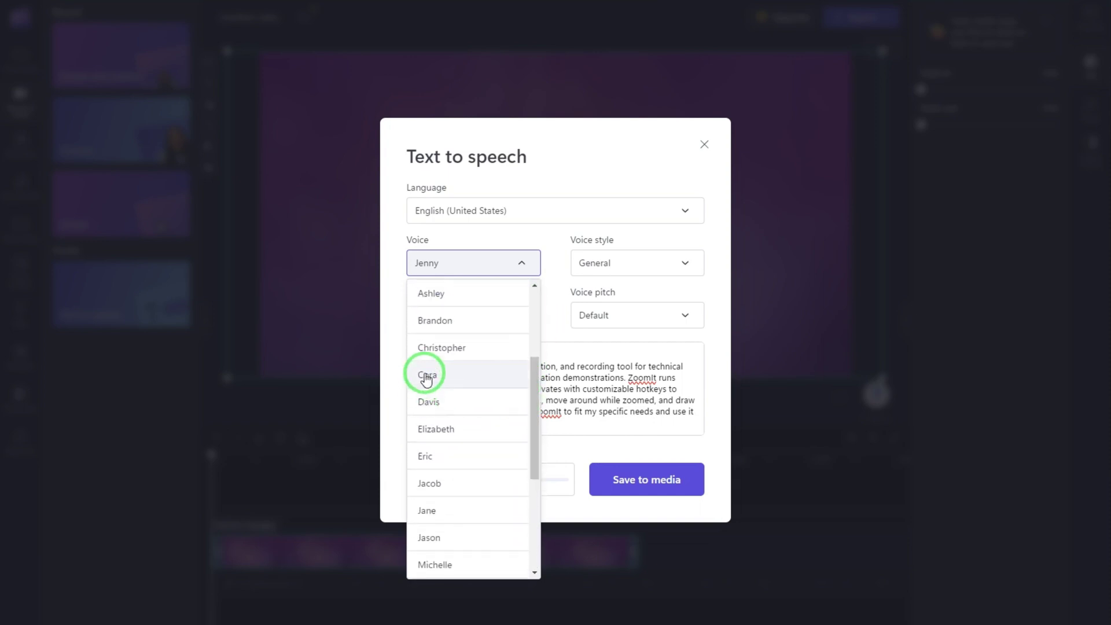
left_click(433, 375)
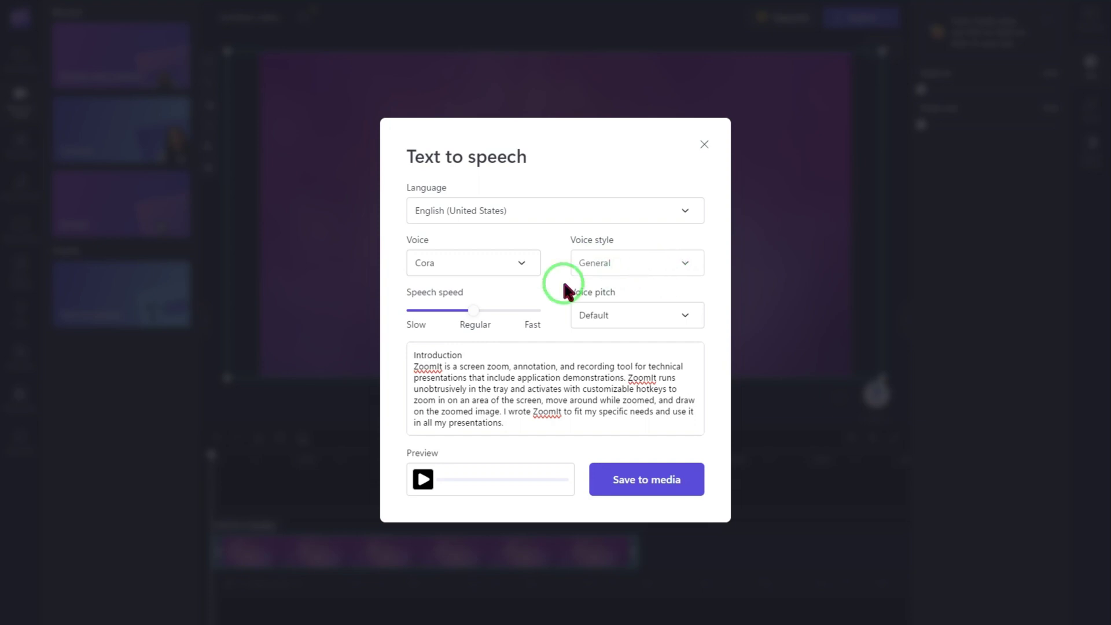
- Try the Jenny and Cora voices, settling on Jenny for the narration
left_click(521, 265)
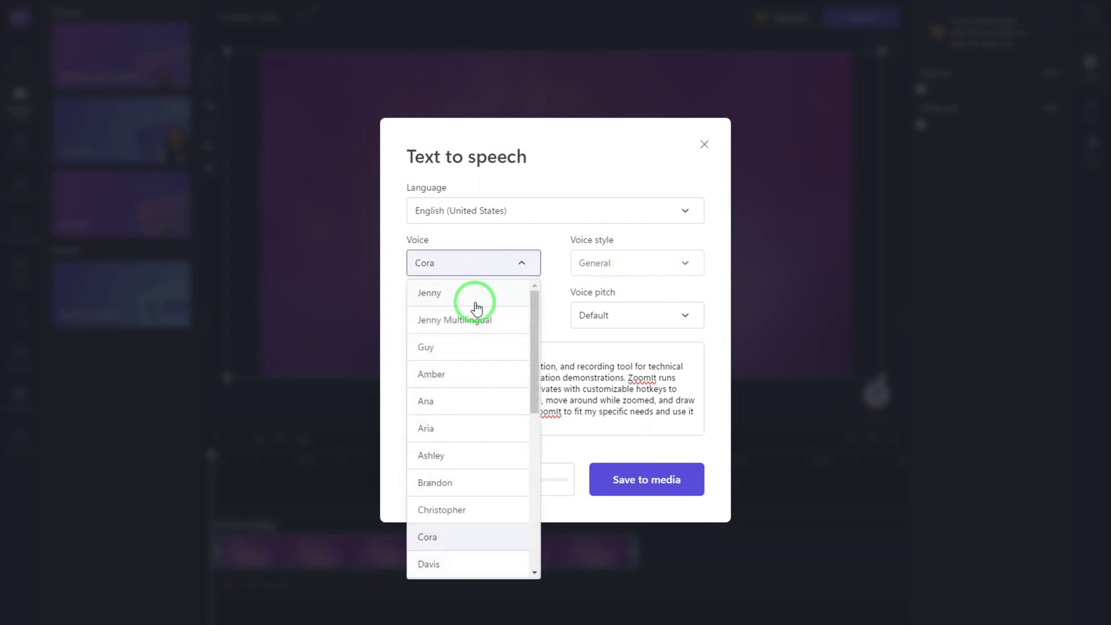
left_click(439, 294)
left_click(682, 260)
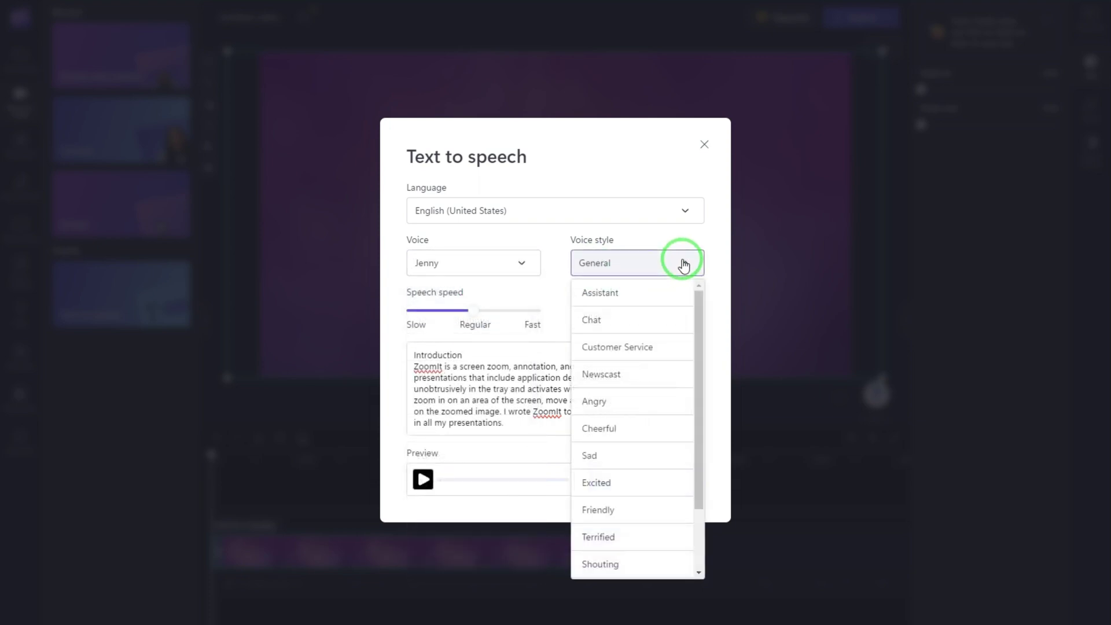
mouse_move(697, 302)
left_mouse_down()
mouse_move(683, 391)
mouse_move(688, 272)
left_mouse_up()
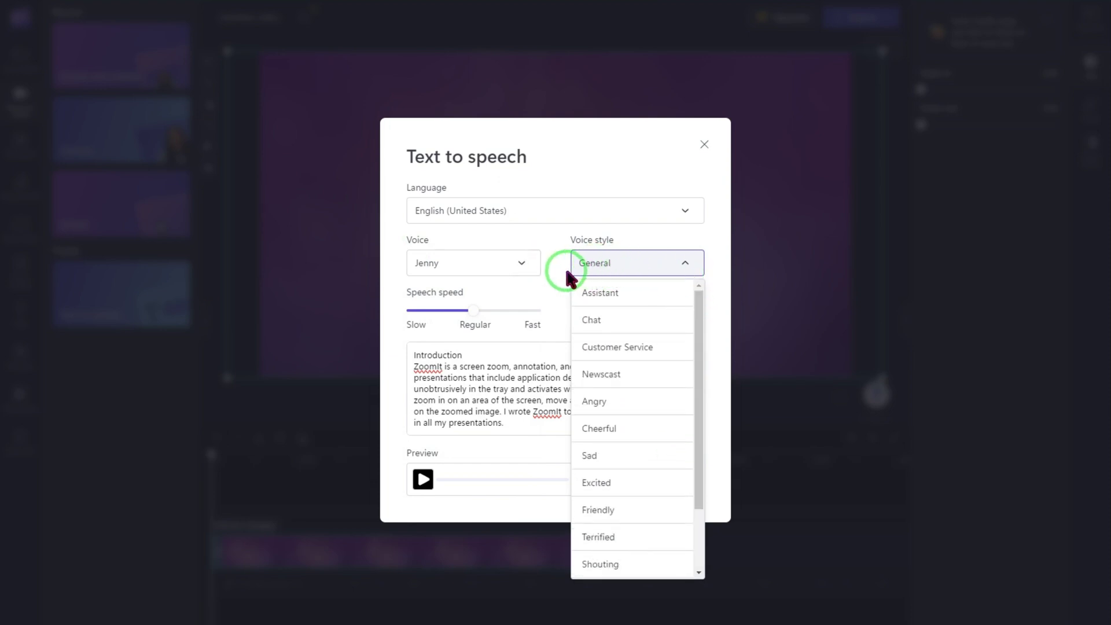
left_click(516, 272)
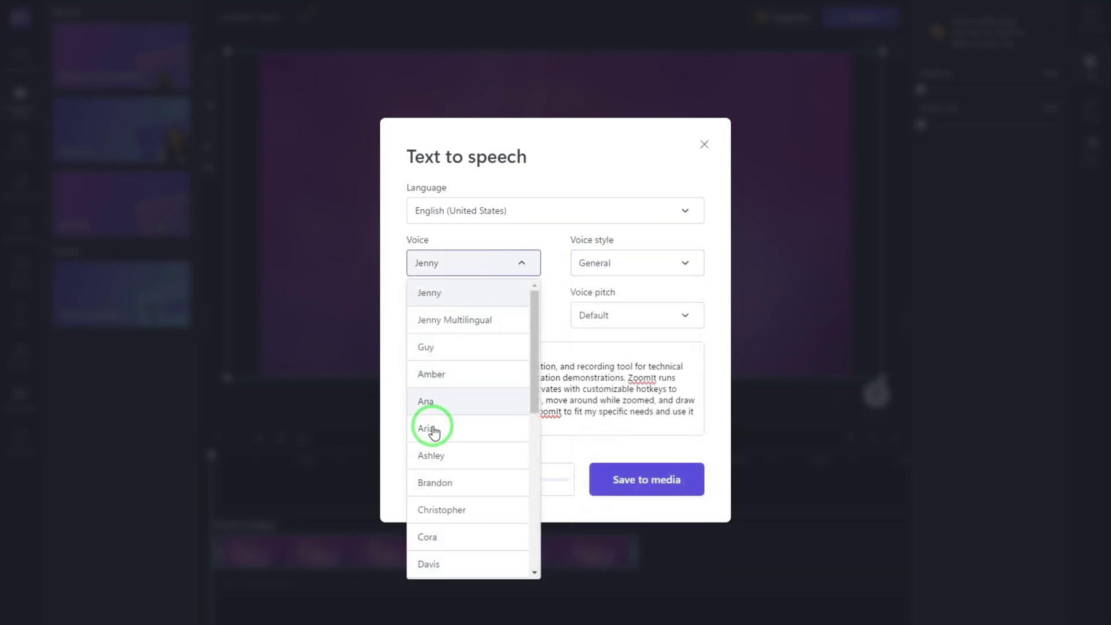
scroll(427, 501, "down", 2)
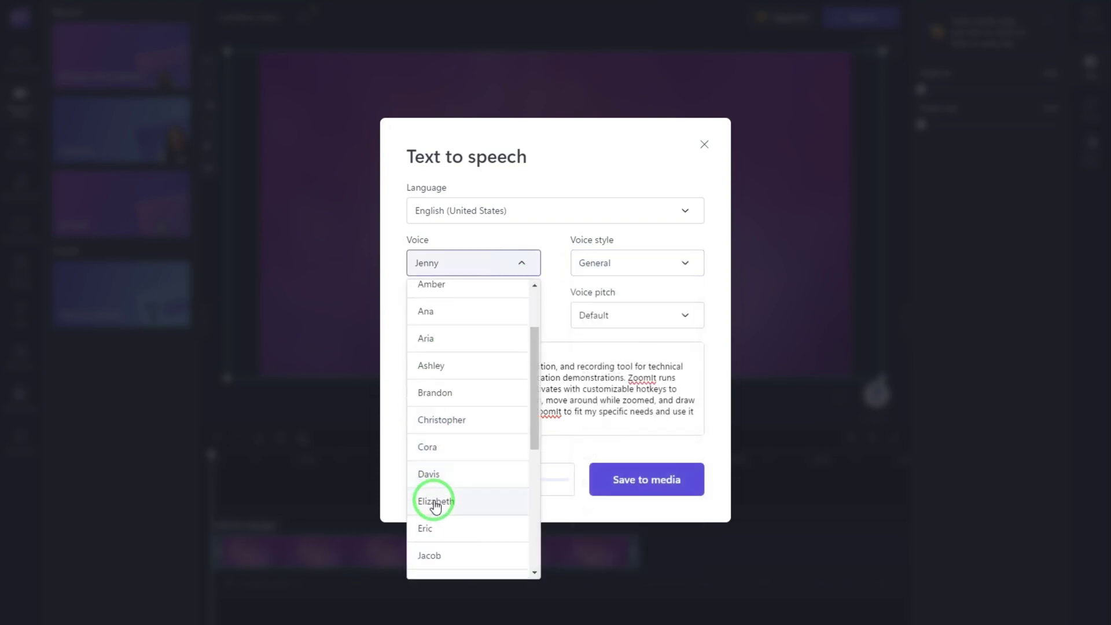
left_click(426, 442)
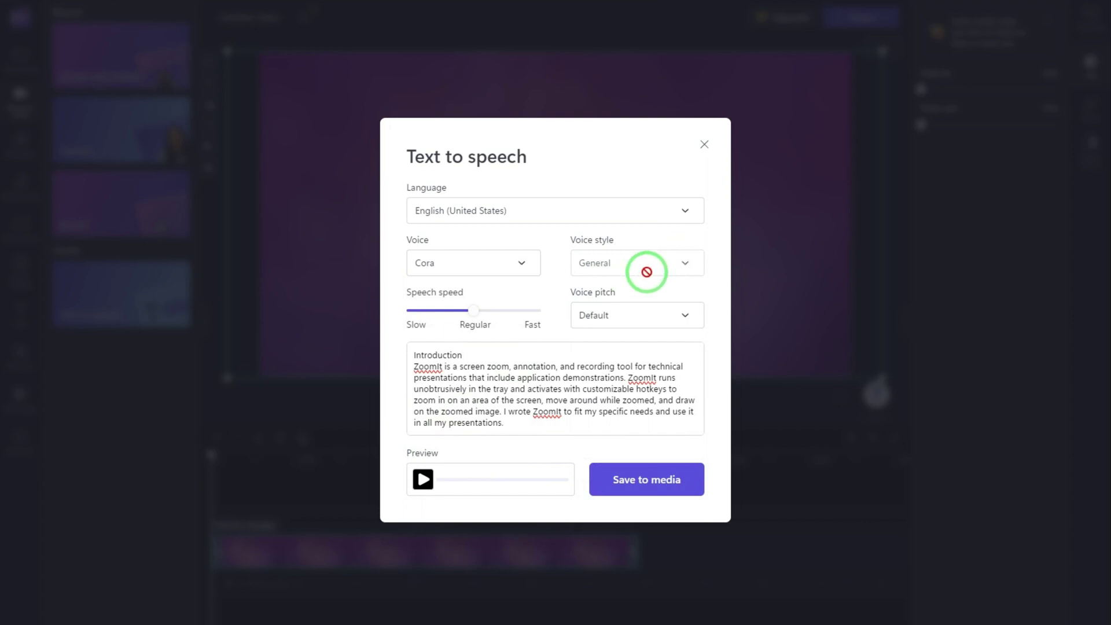
left_click(524, 263)
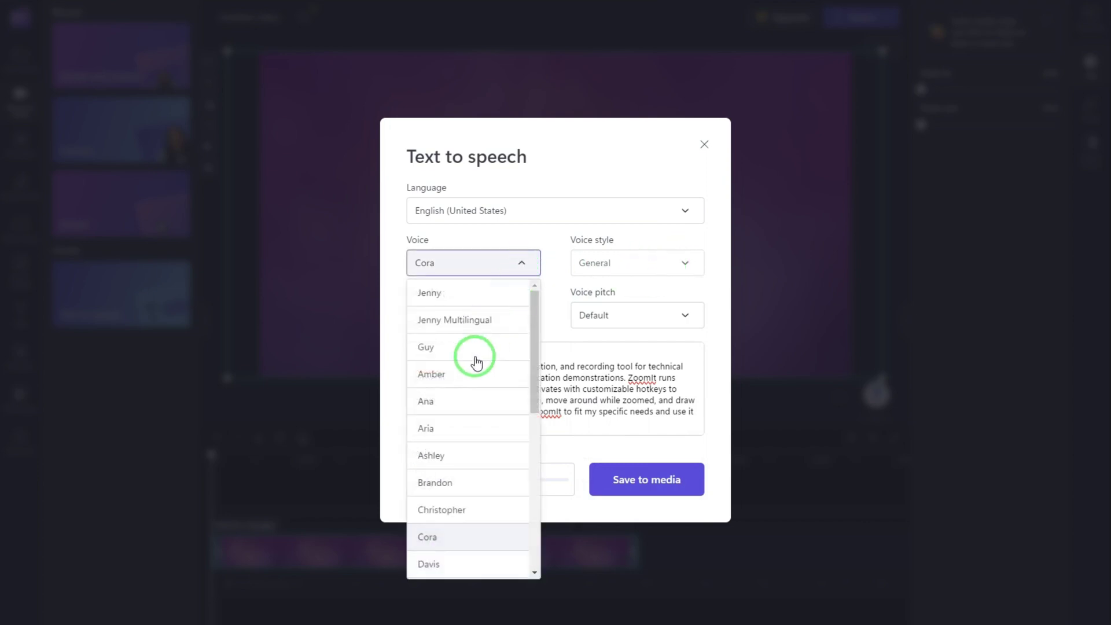
left_click(429, 292)
- Give Jenny the Angry style at Regular speed and Default pitch, then preview it
left_click(683, 262)
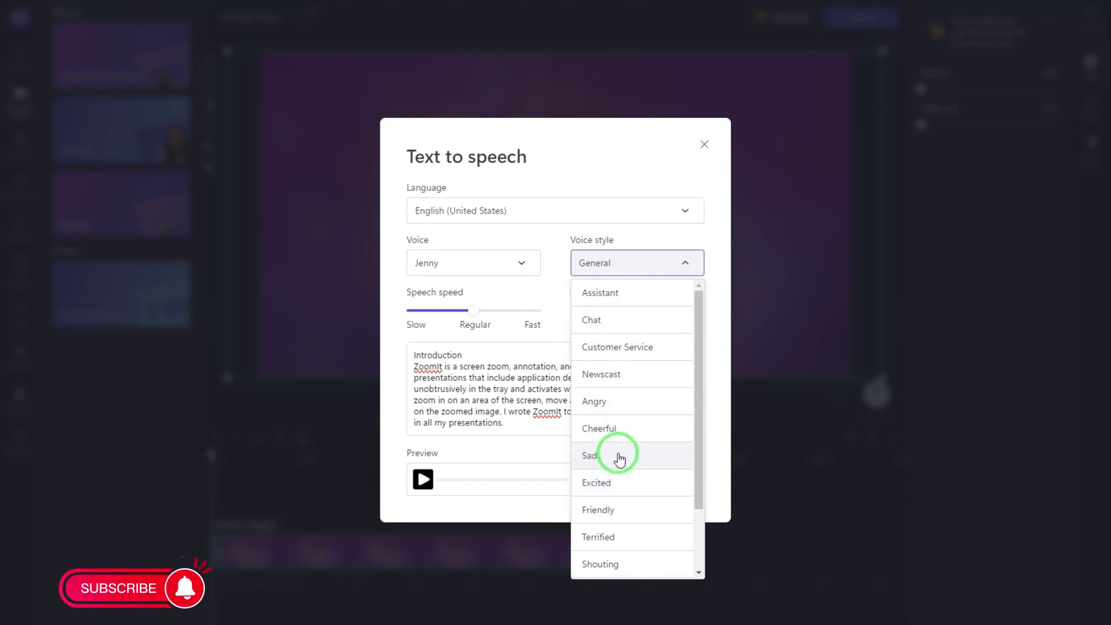
left_click(601, 406)
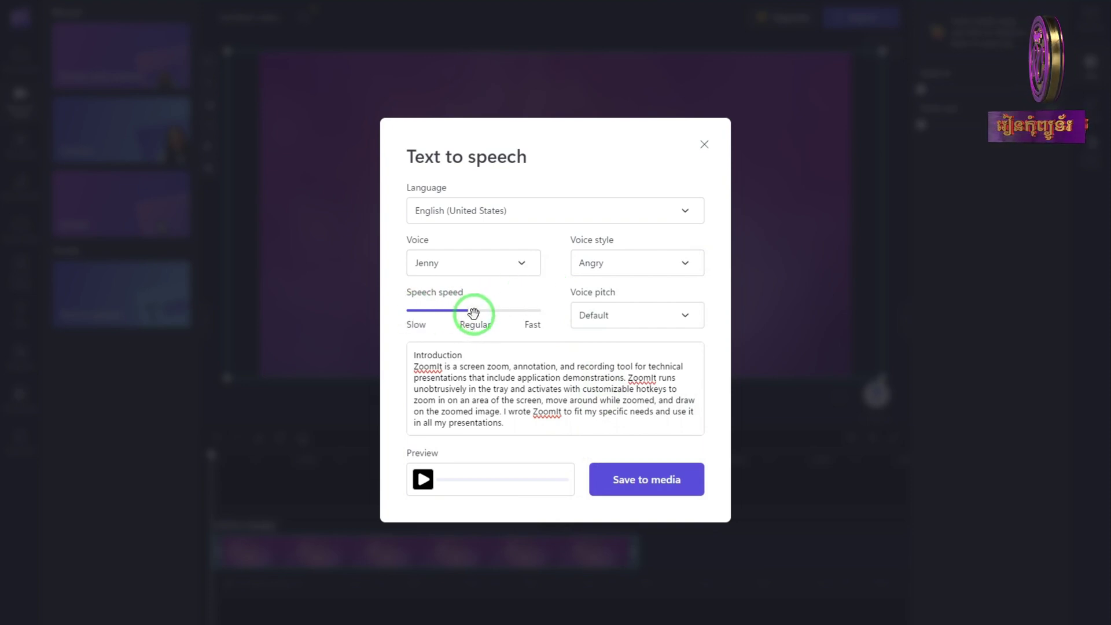
left_click_drag(474, 311, 435, 317)
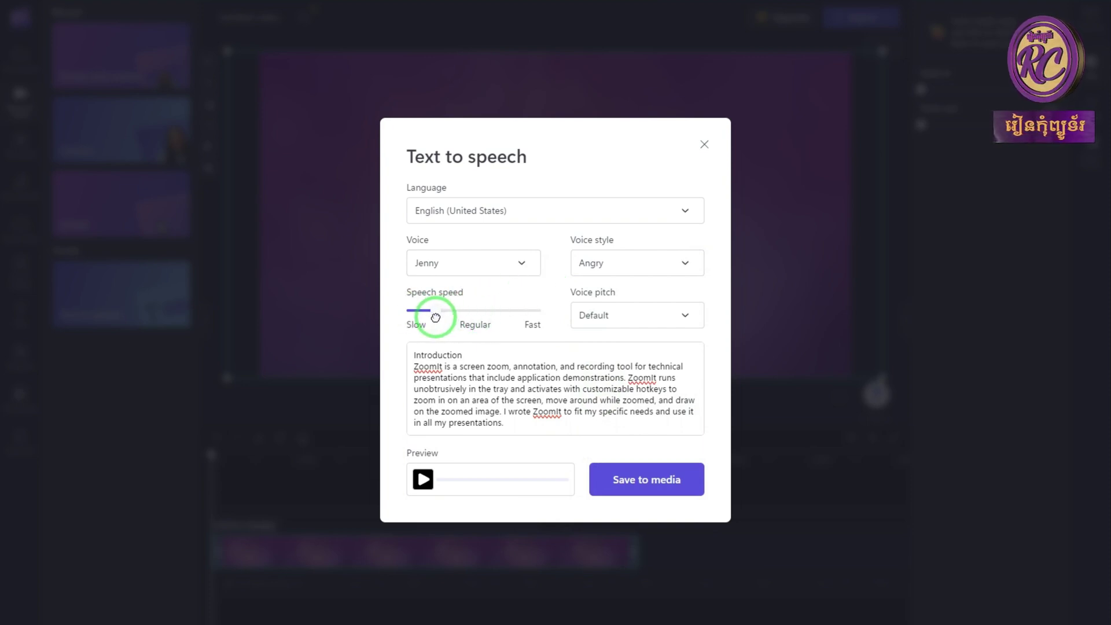
mouse_move(435, 317)
left_mouse_down()
mouse_move(551, 311)
mouse_move(459, 310)
mouse_move(479, 311)
left_mouse_up()
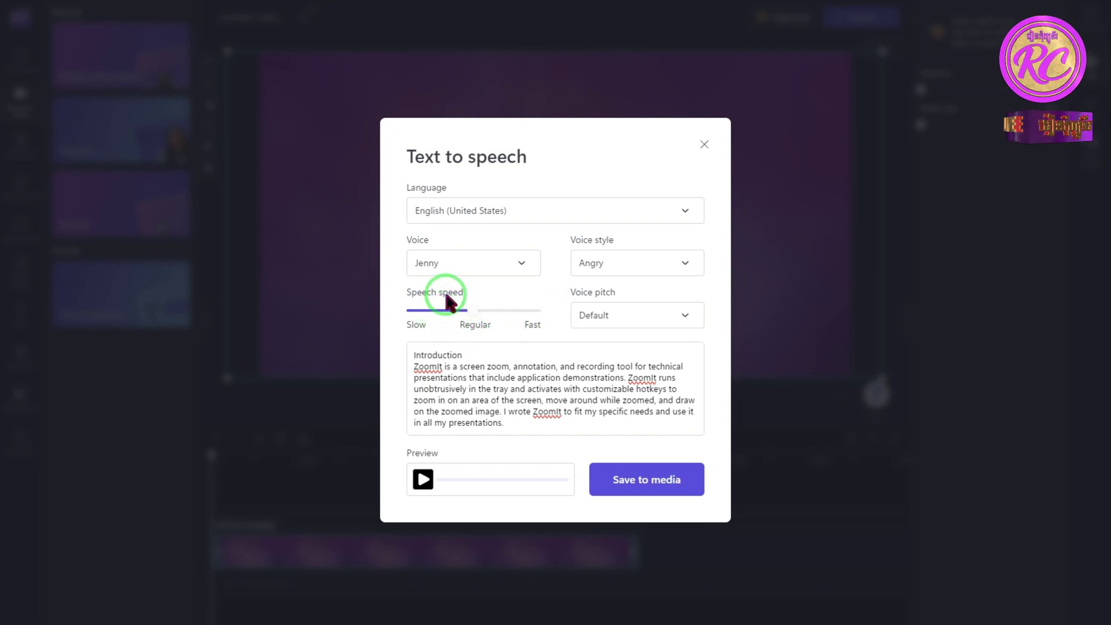
left_click(672, 317)
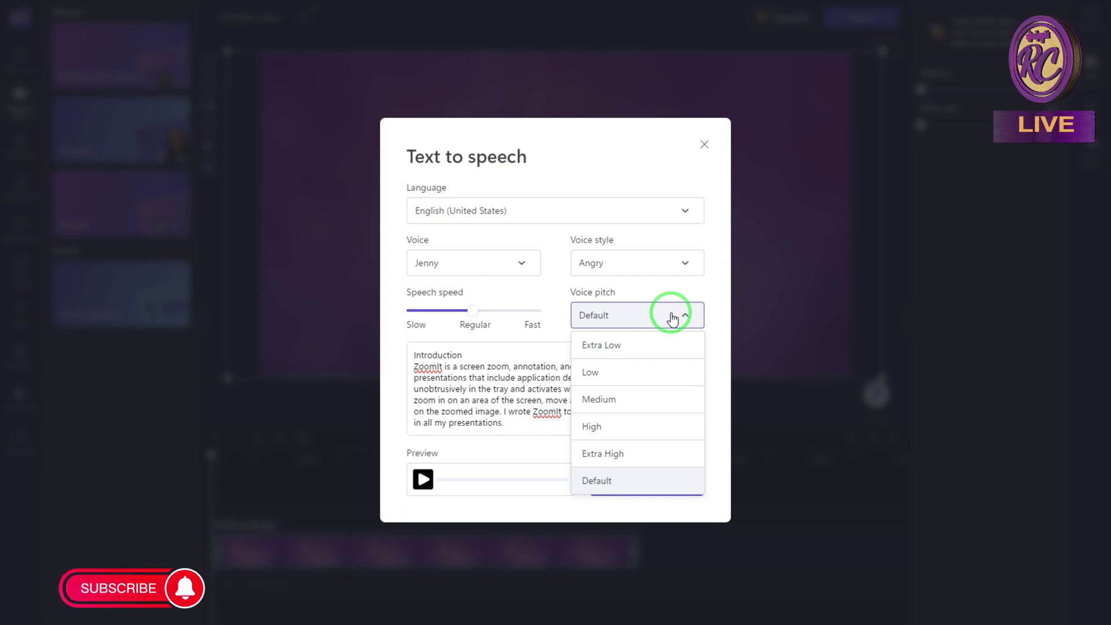
left_click(546, 298)
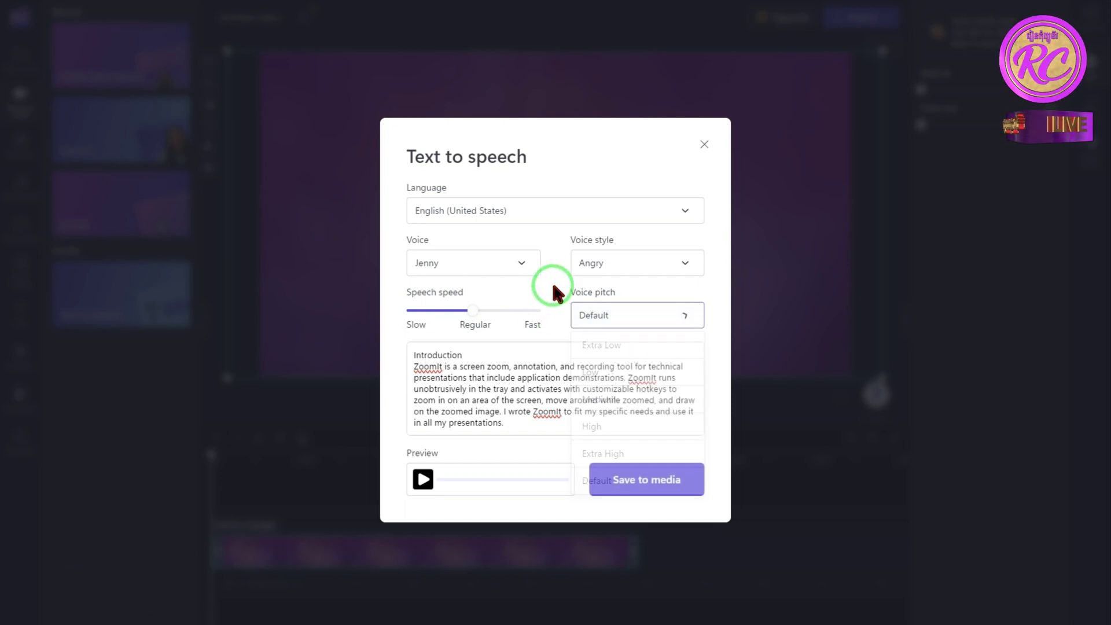
left_click(420, 480)
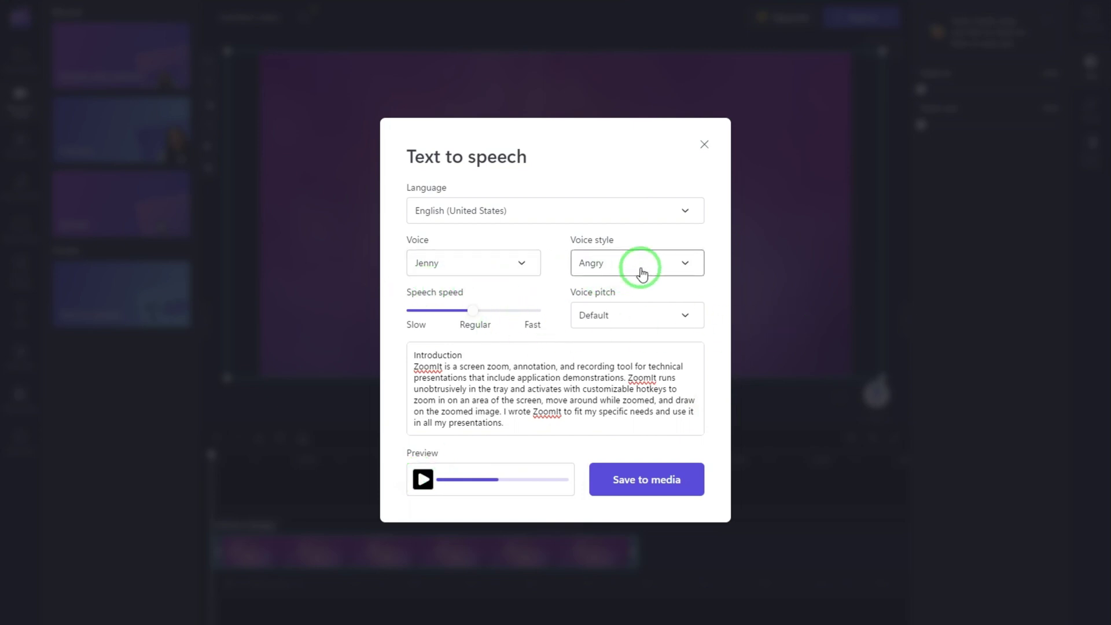
- Switch the voice style to Sad and listen to part of its preview
left_click(687, 265)
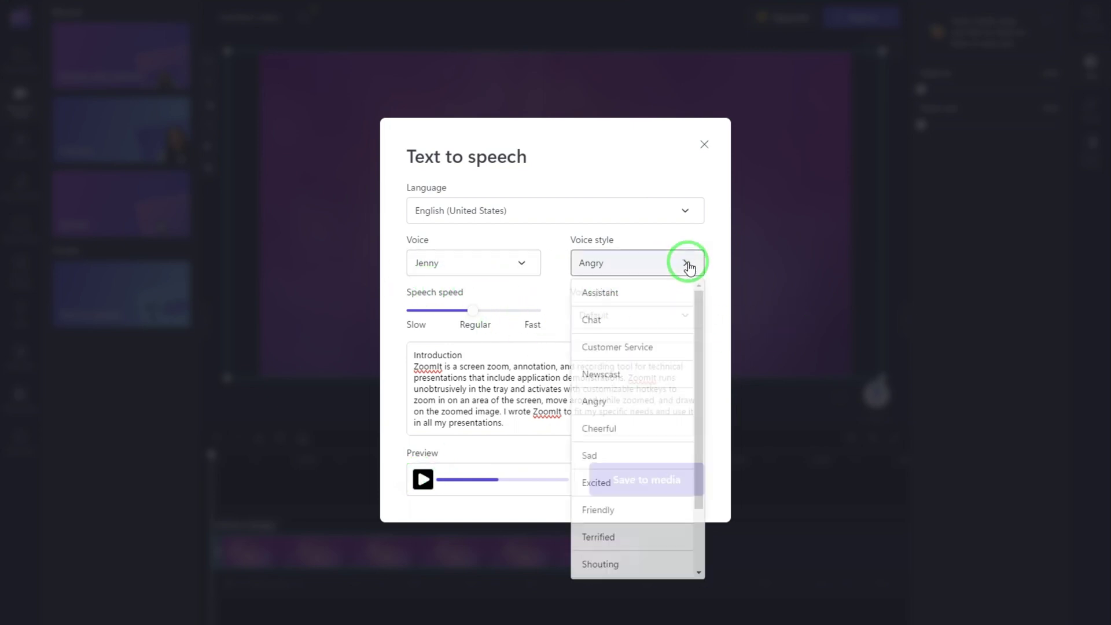
left_click(590, 455)
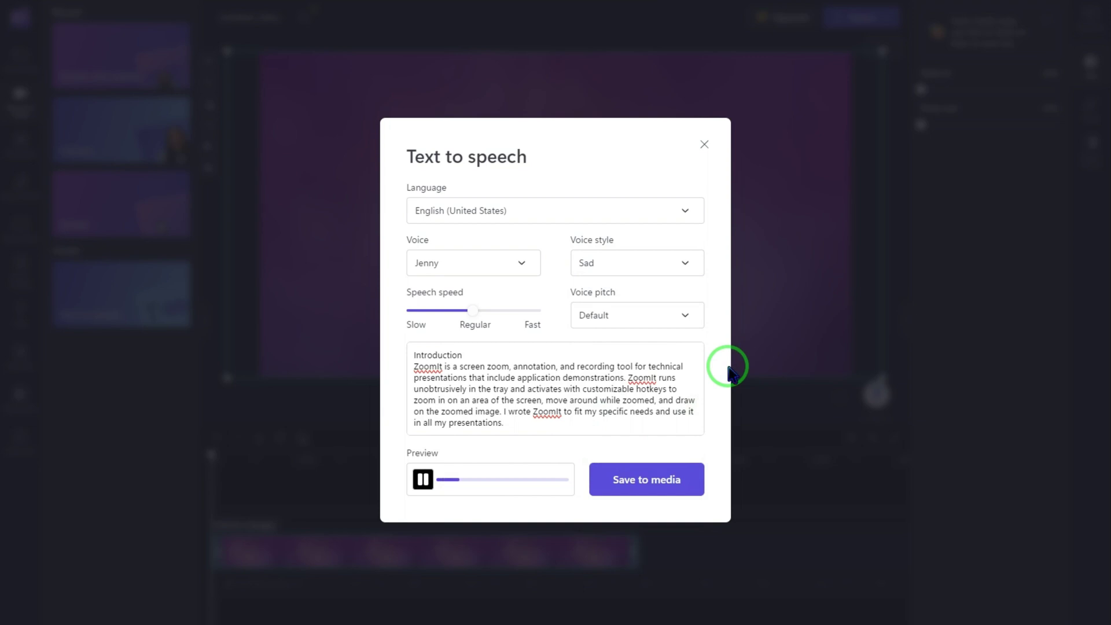
left_click(422, 480)
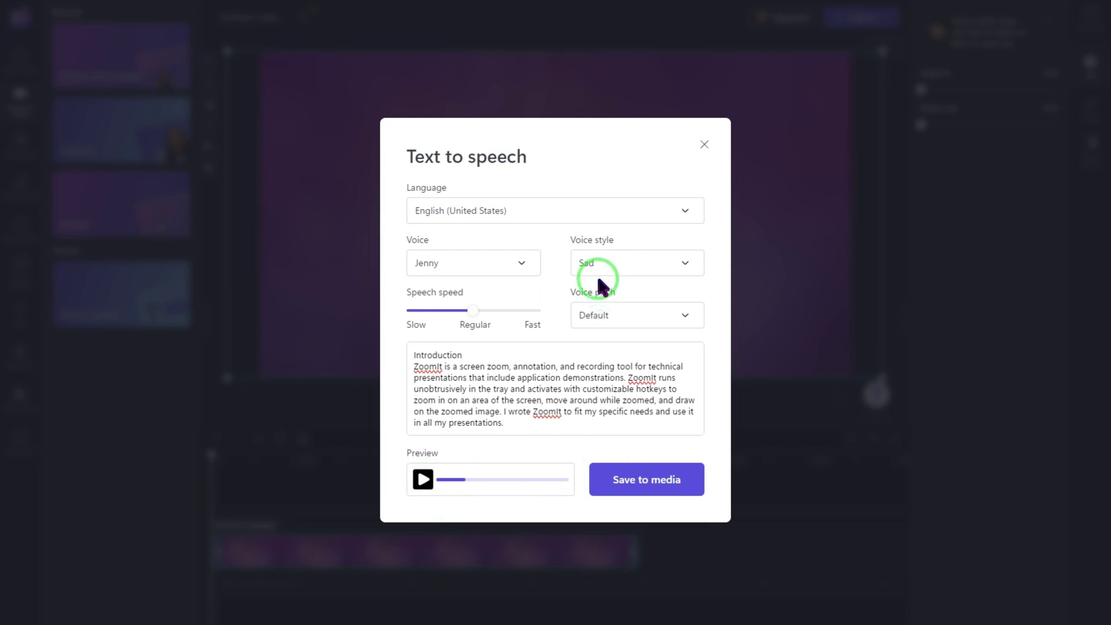
- Change the voice style to Cheerful and play the preview
left_click(673, 267)
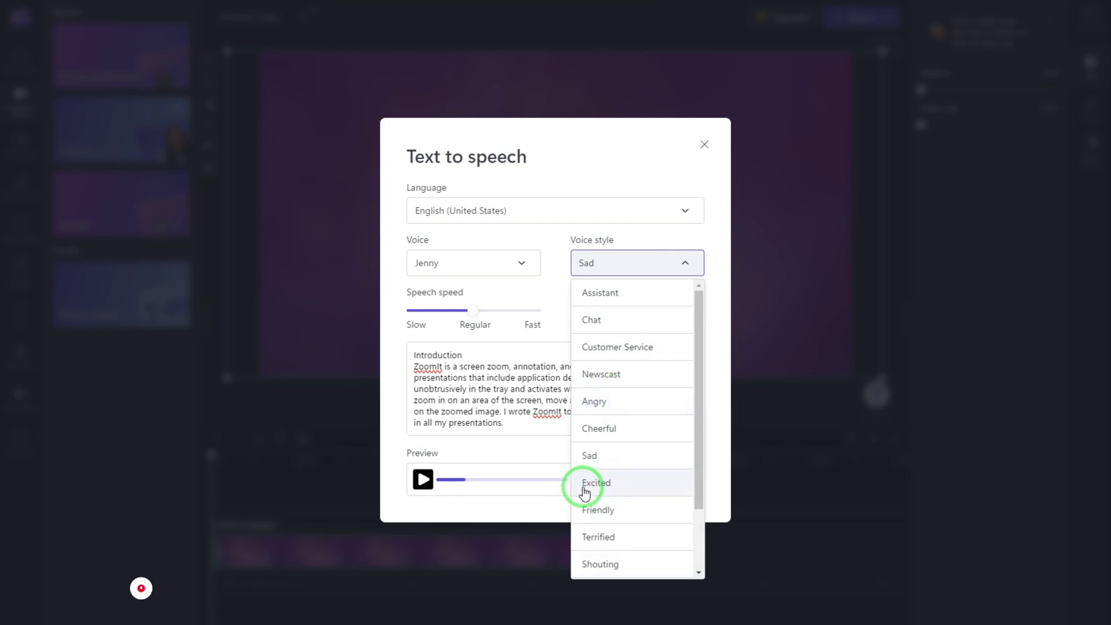
left_click(601, 429)
left_click(425, 483)
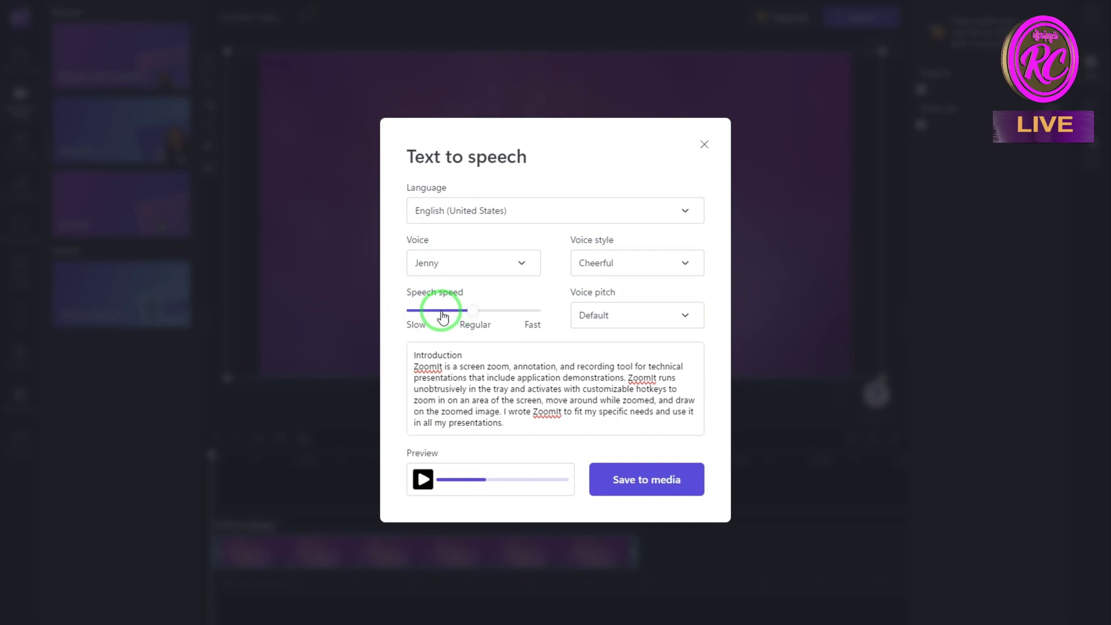
left_click_drag(471, 309, 534, 311)
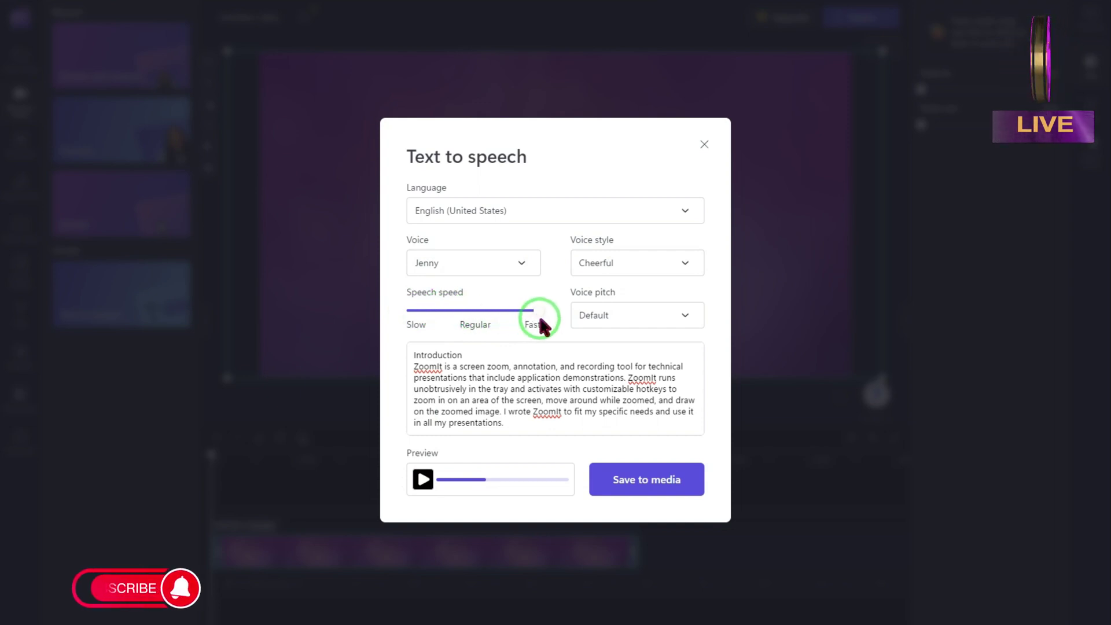
left_click(422, 479)
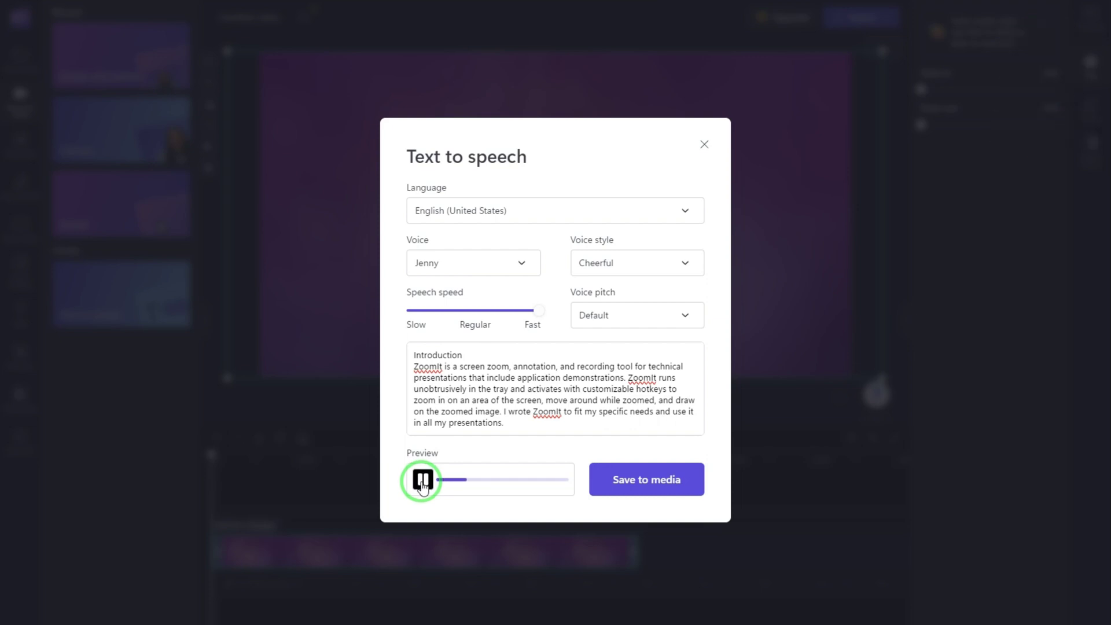
left_click(423, 483)
left_click_drag(536, 313, 442, 316)
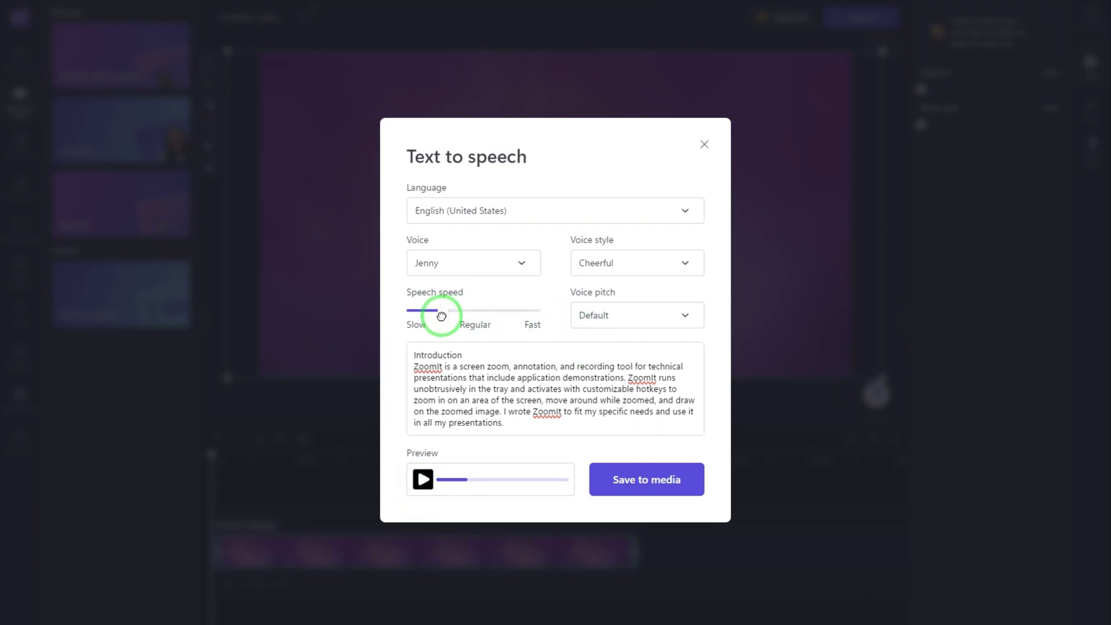
left_click(421, 480)
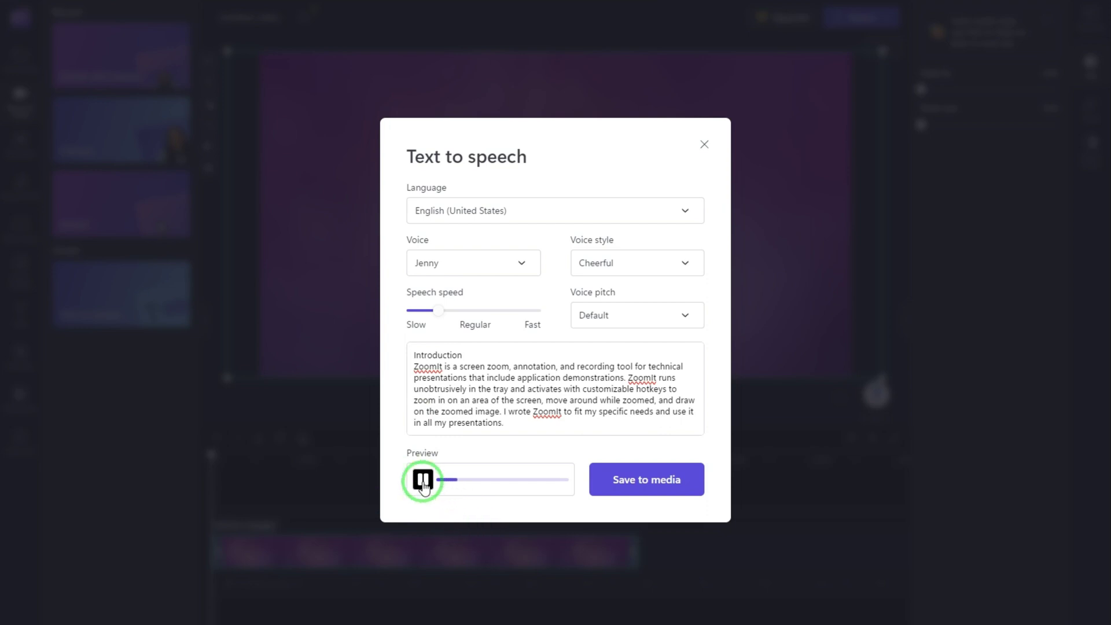
left_click_drag(438, 310, 486, 307)
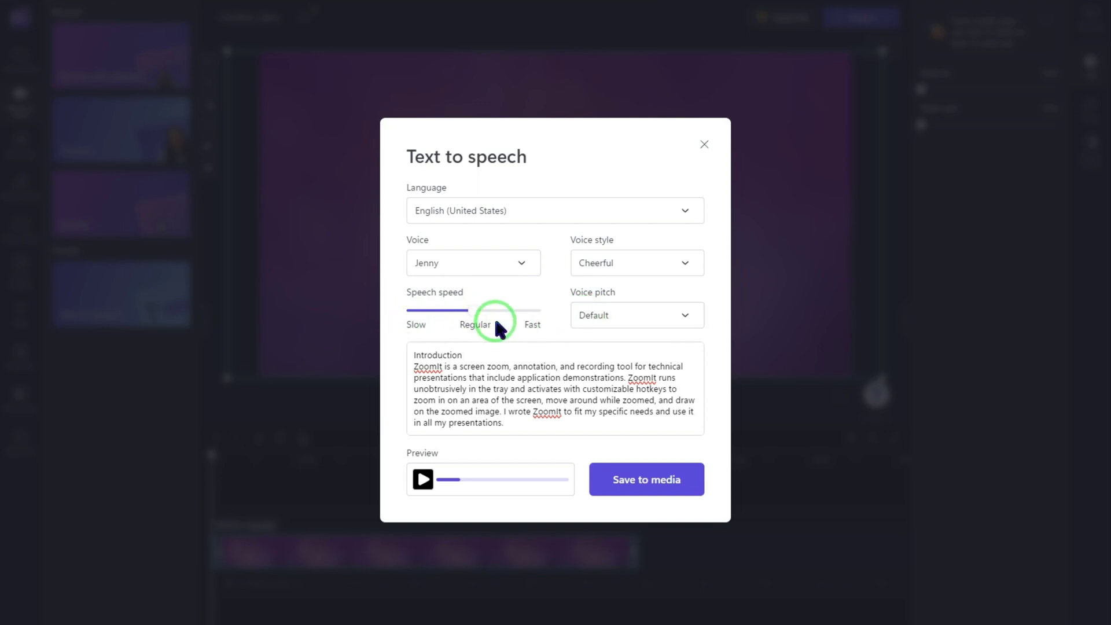
- Try High and Low pitch on the Cheerful Jenny narration, then reset pitch to Default
left_click(673, 315)
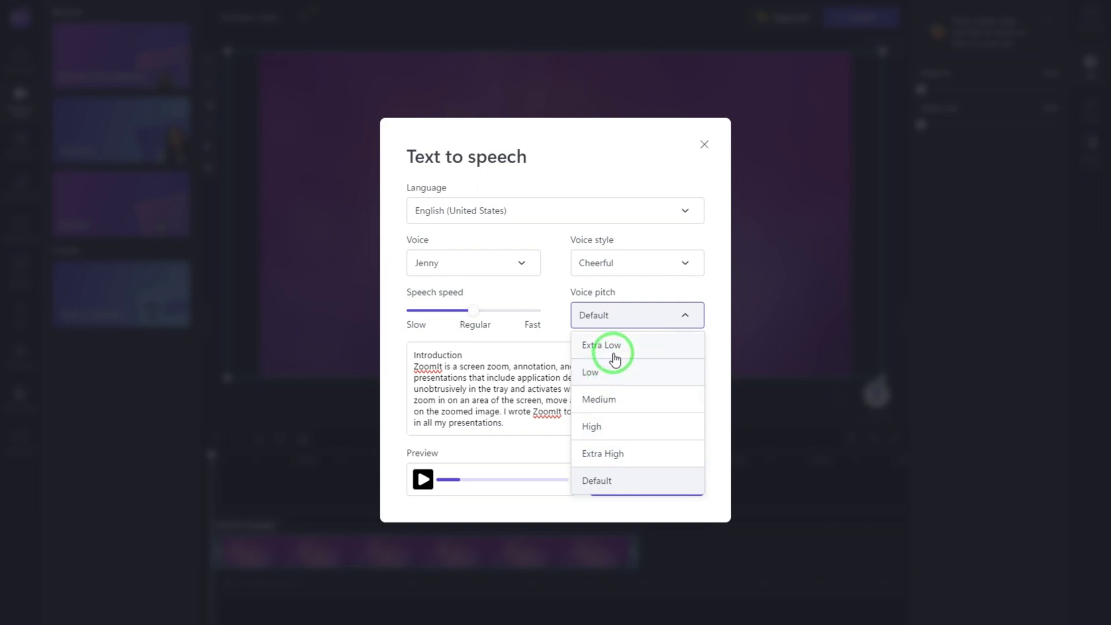
left_click(598, 433)
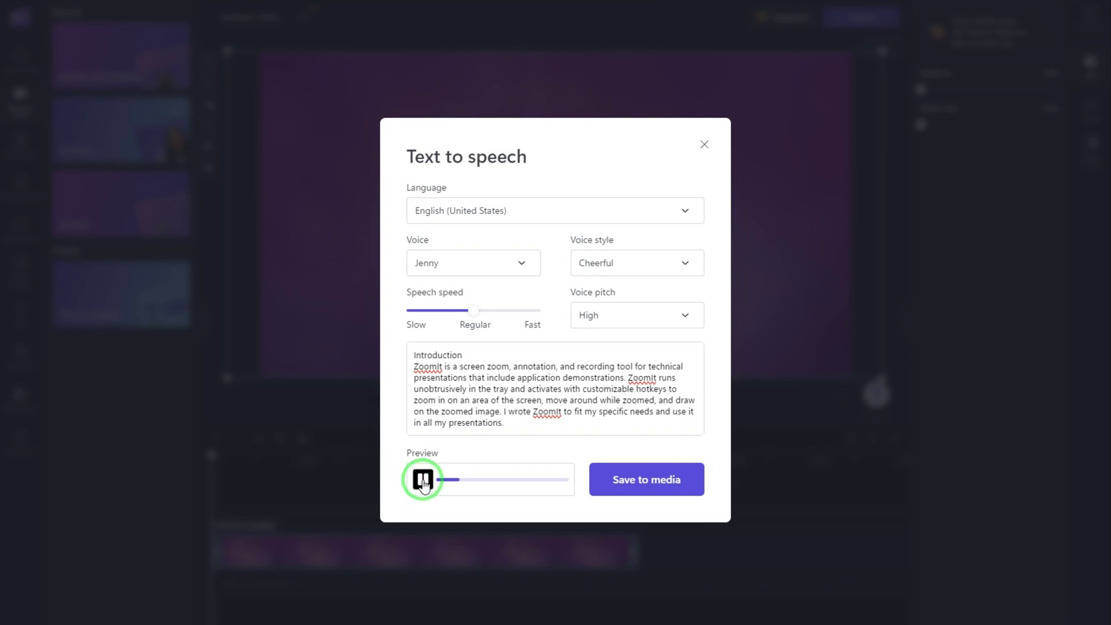
left_click(678, 316)
left_click(595, 376)
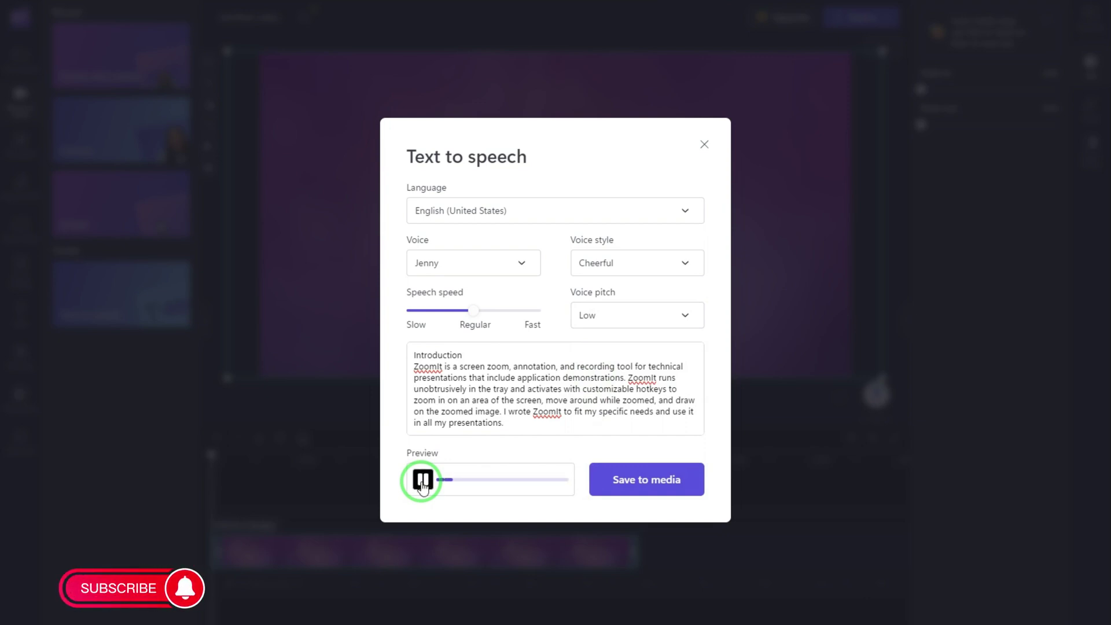
left_click(423, 483)
left_click(683, 316)
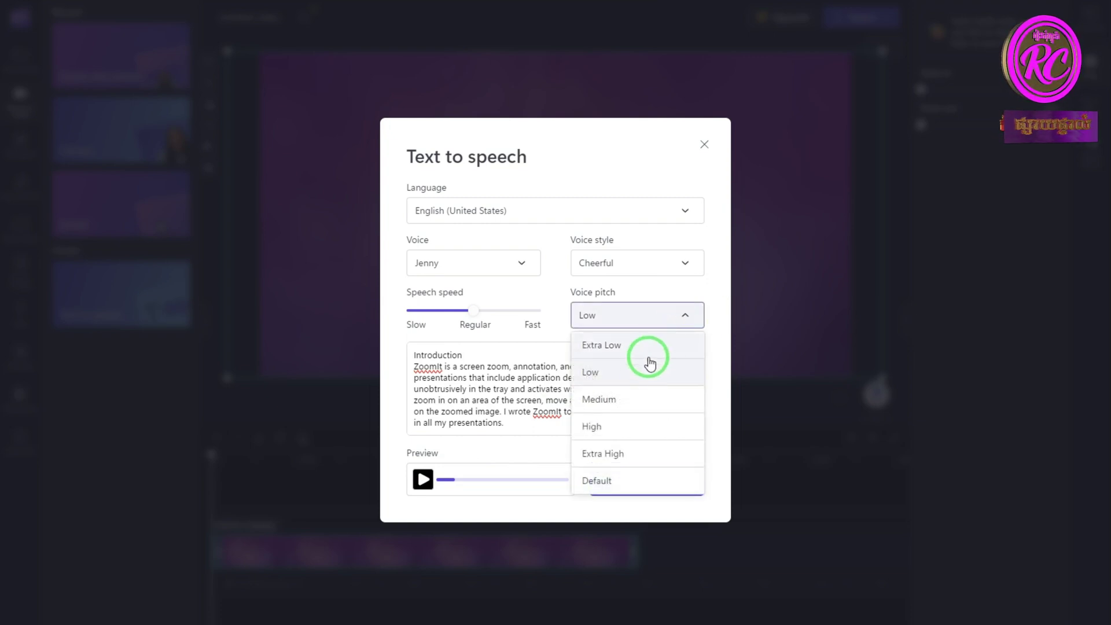
left_click(610, 479)
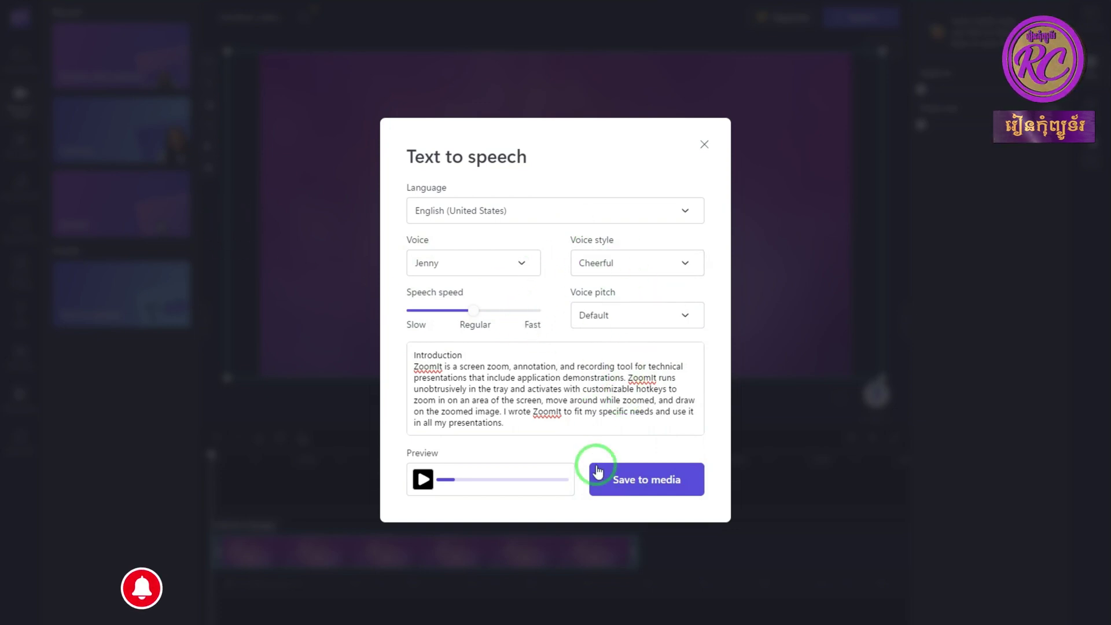
- Save the English narration to media and place it on the audio track
left_click(634, 488)
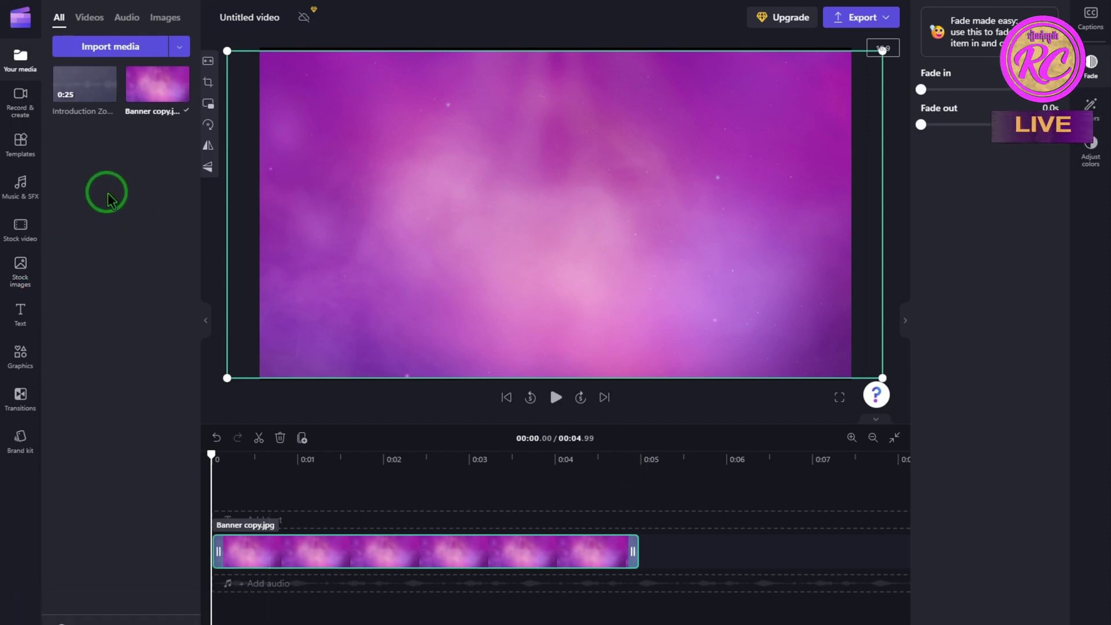
mouse_move(85, 76)
mouse_move(85, 75)
left_mouse_down()
mouse_move(242, 591)
mouse_move(255, 597)
left_mouse_up()
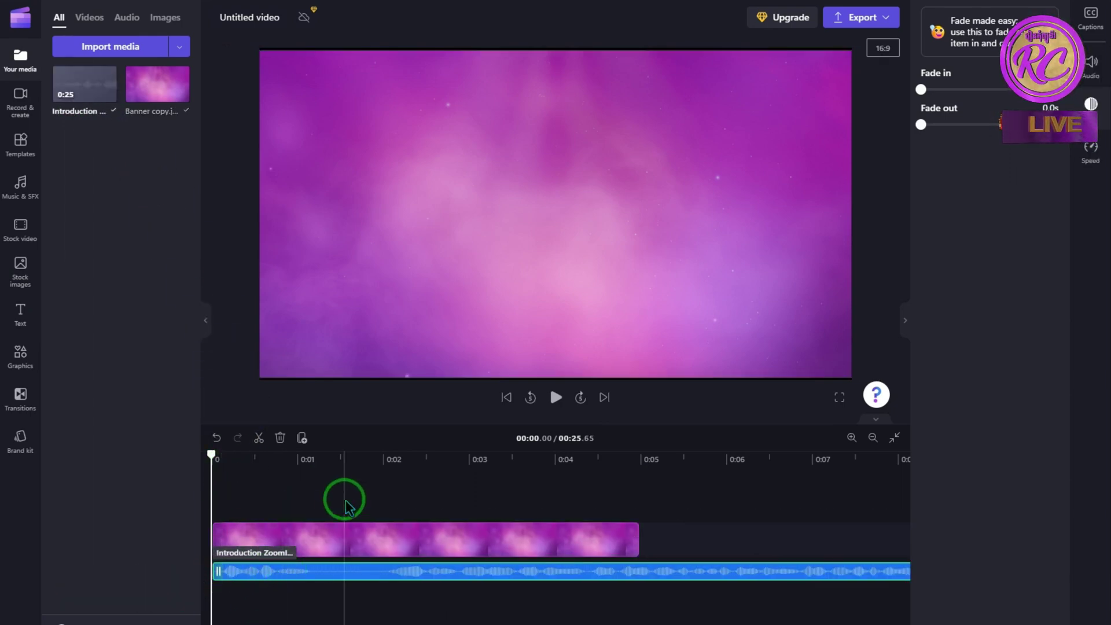
key("space")
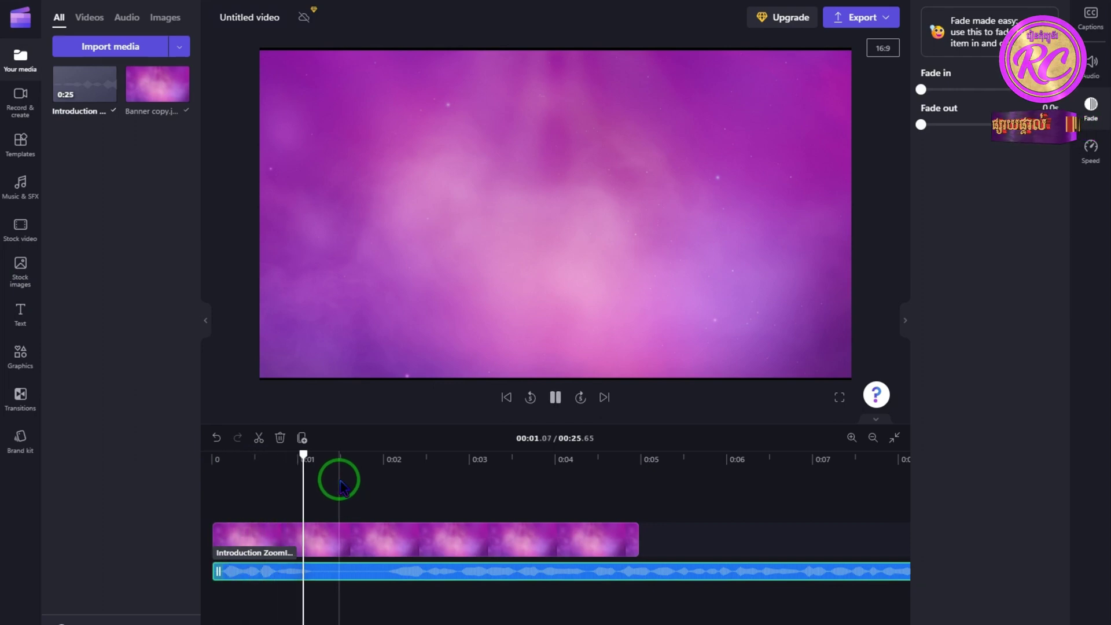
- Stretch the purple background clip to about 42 seconds, checking the timing with playback
scroll(416, 535, "down", 2)
scroll(415, 535, "down", 2)
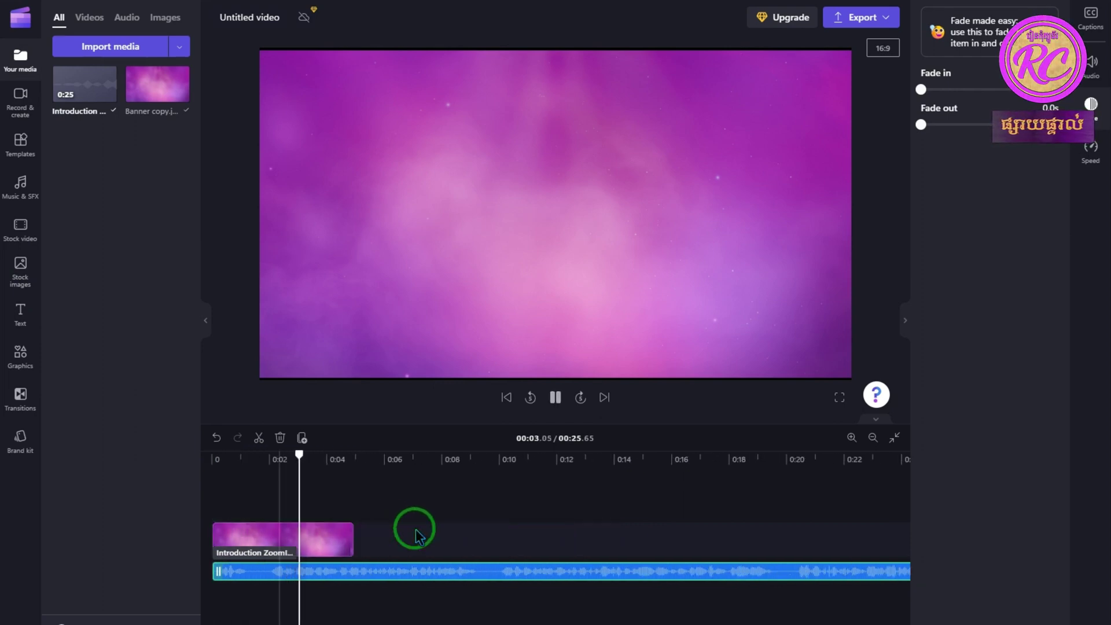
left_click_drag(352, 538, 826, 533)
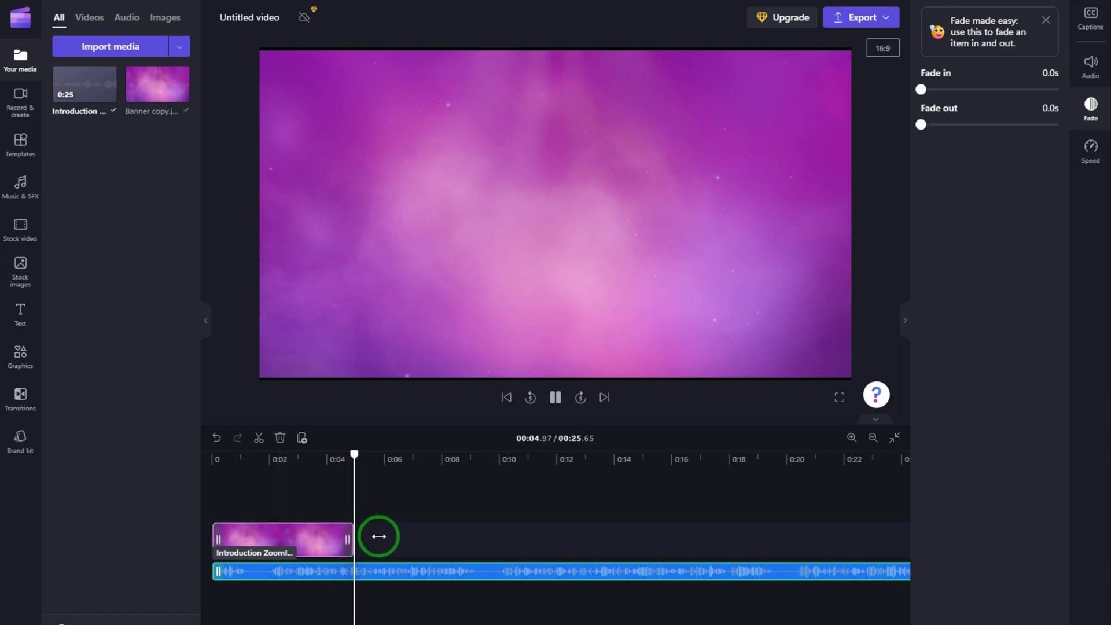
key("space")
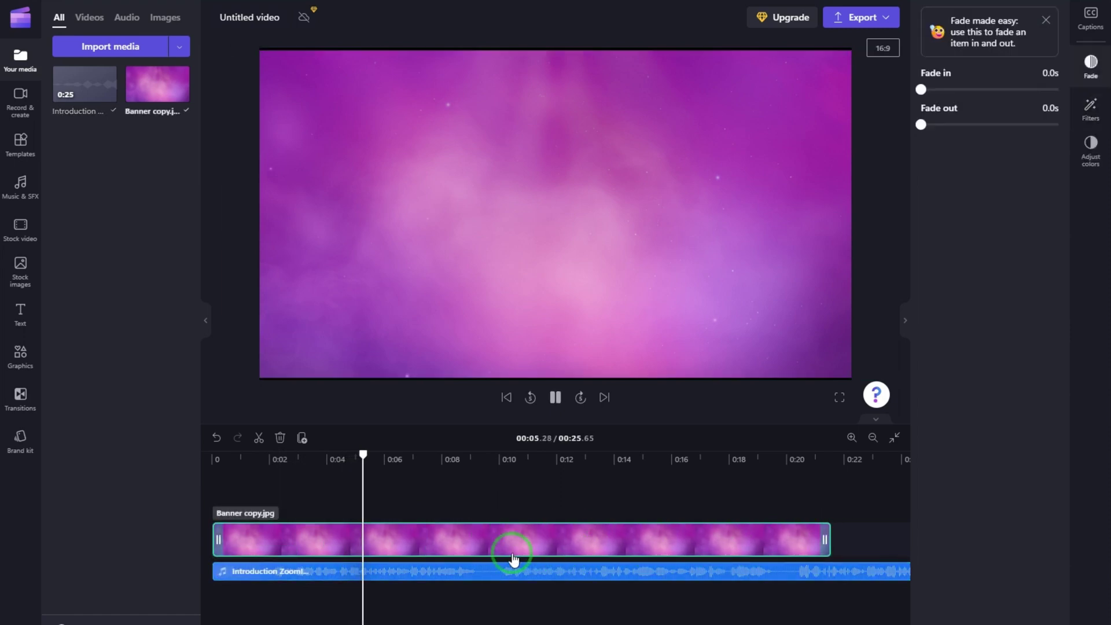
scroll(495, 539, "down", 2)
left_click_drag(495, 539, 793, 539)
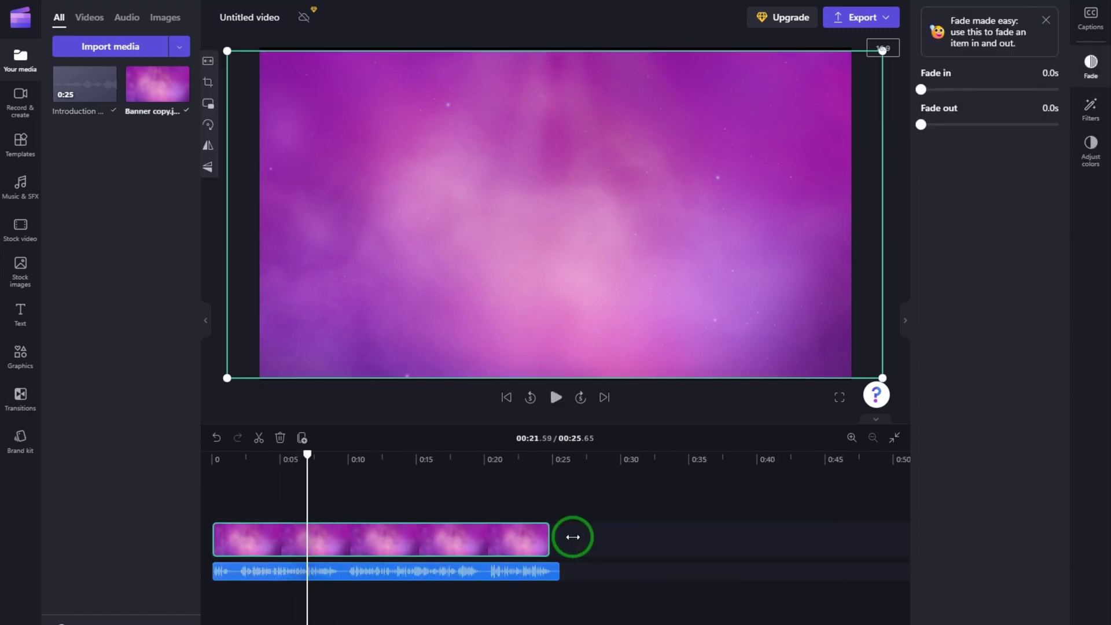
key("space")
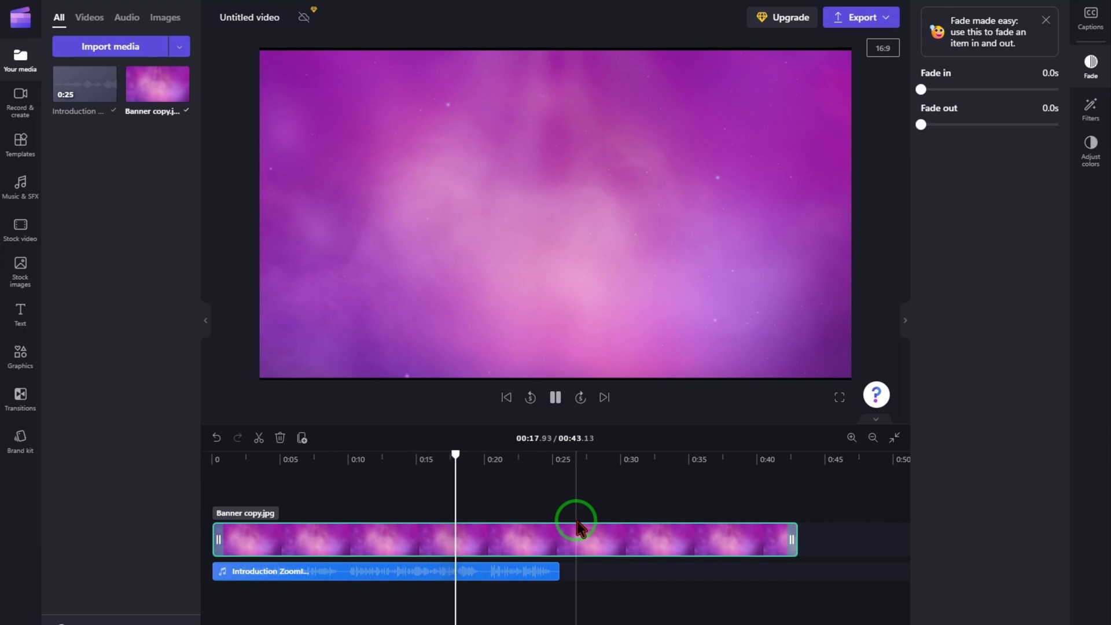
left_click(577, 521)
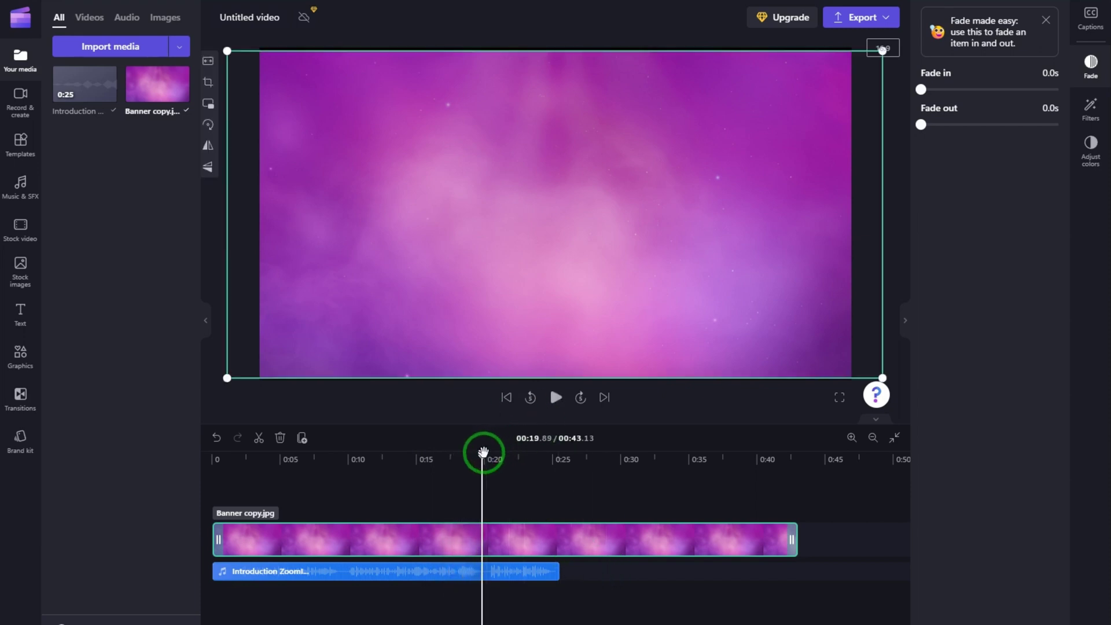
left_click_drag(495, 452, 551, 461)
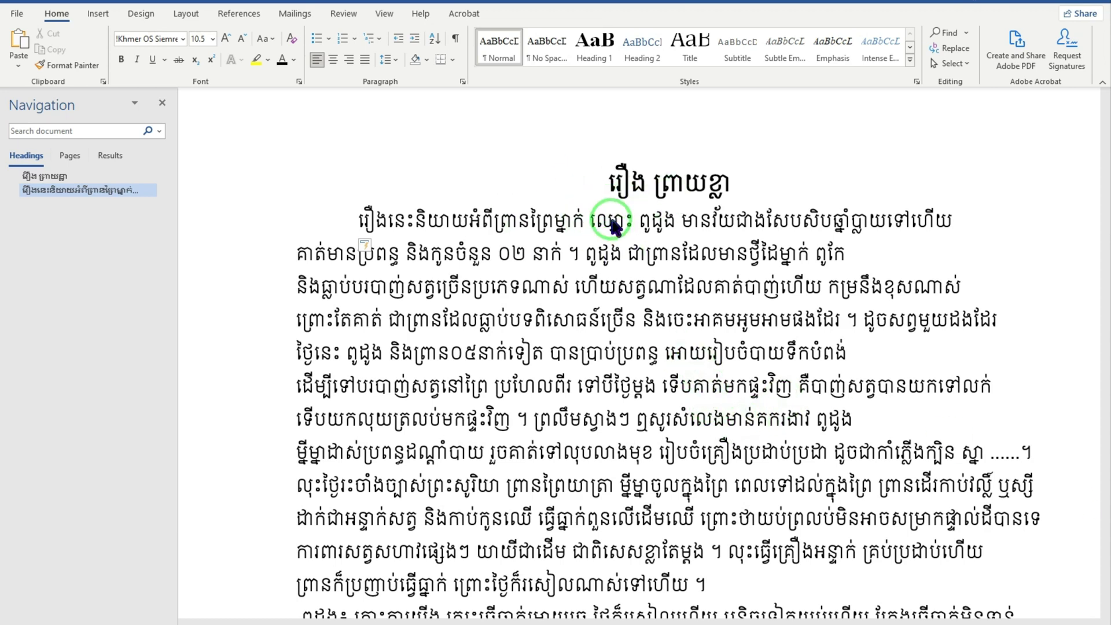
- Copy the Khmer story's title and opening lines from Word, then return to Clipchamp
scroll(648, 246, "down", 2)
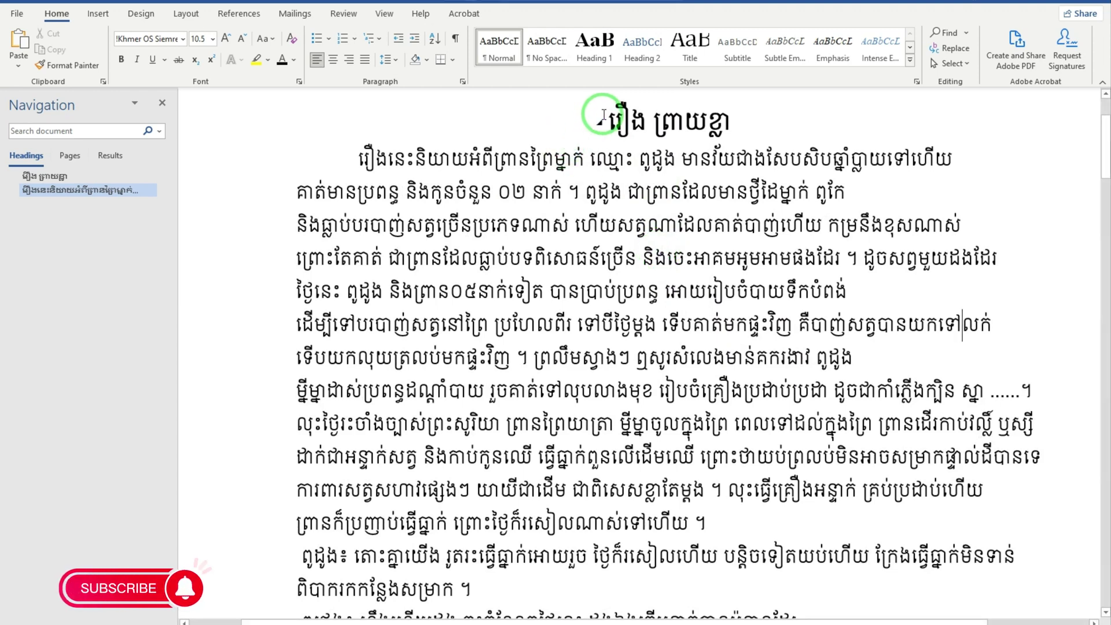
mouse_move(600, 121)
left_mouse_down()
mouse_move(861, 368)
mouse_move(528, 358)
left_mouse_up()
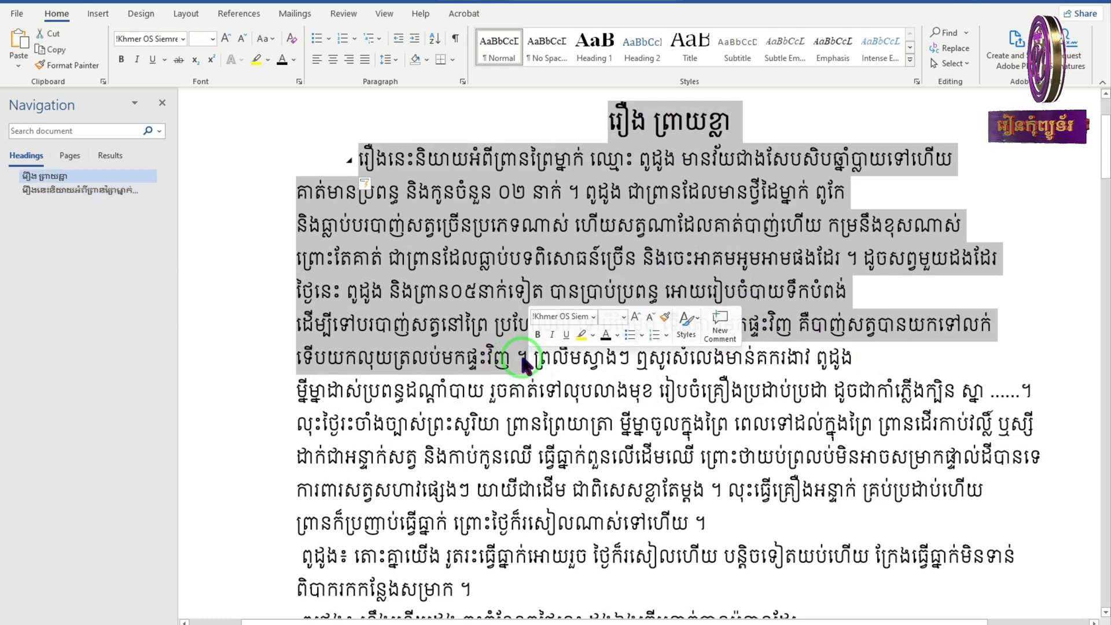
right_click(508, 229)
left_click(510, 251)
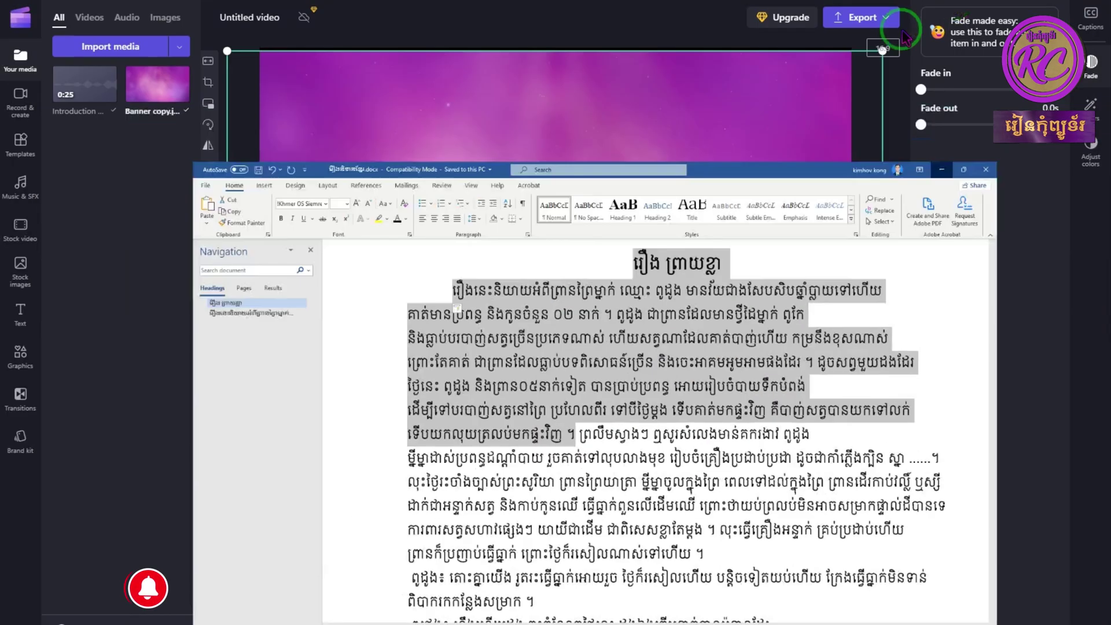
left_click(903, 34)
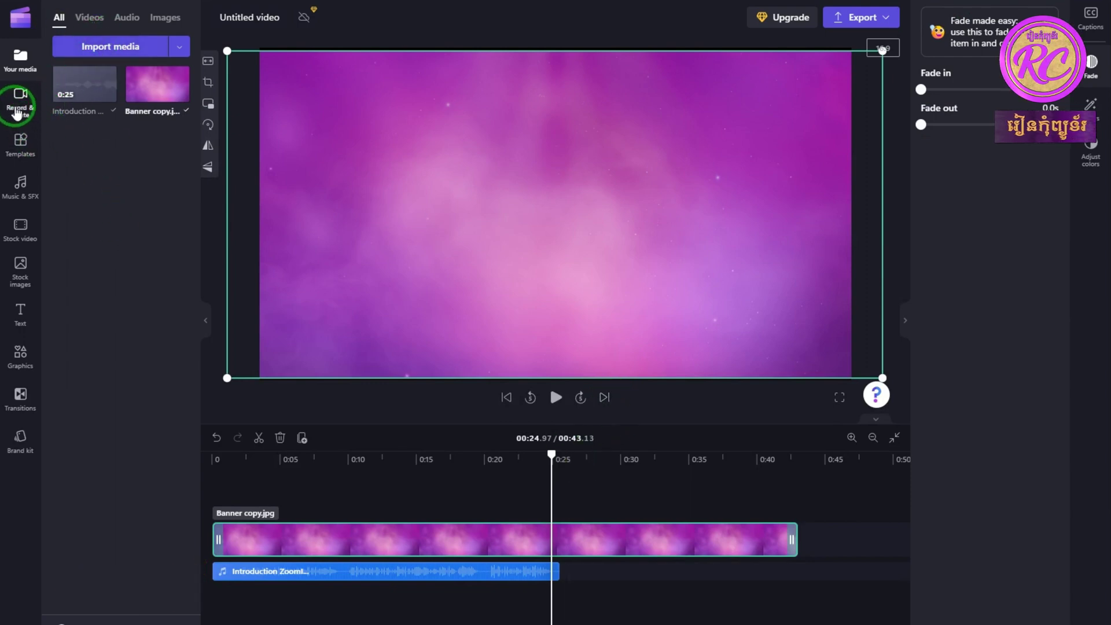
- Create a text-to-speech narration from the pasted Khmer text with language Khmer (Cambodia)
left_click(17, 99)
left_click(116, 310)
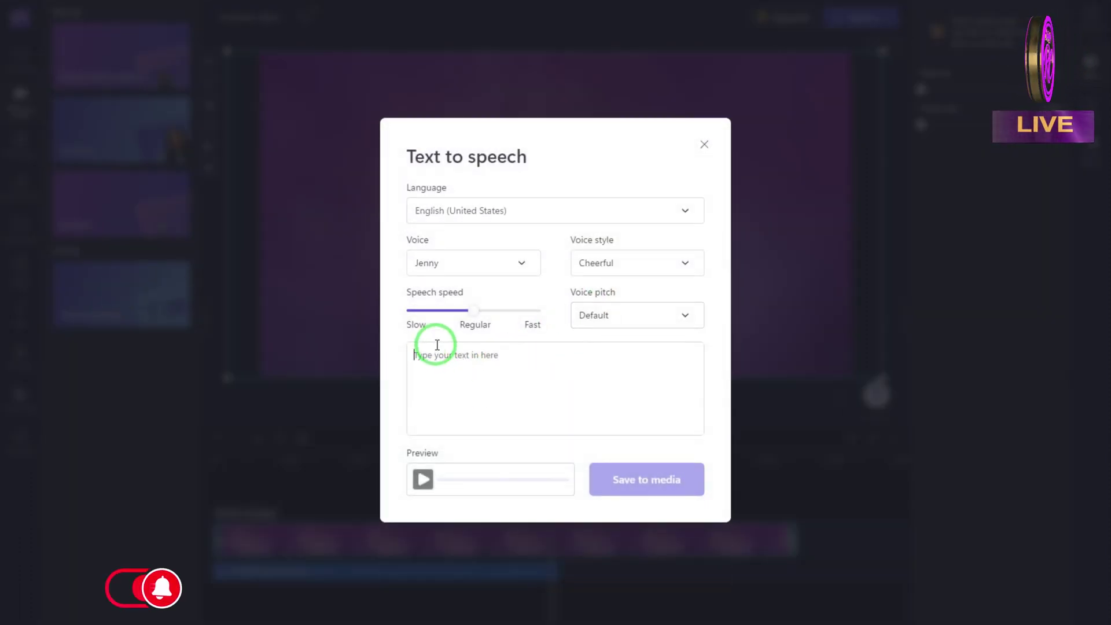
key("ctrl+v")
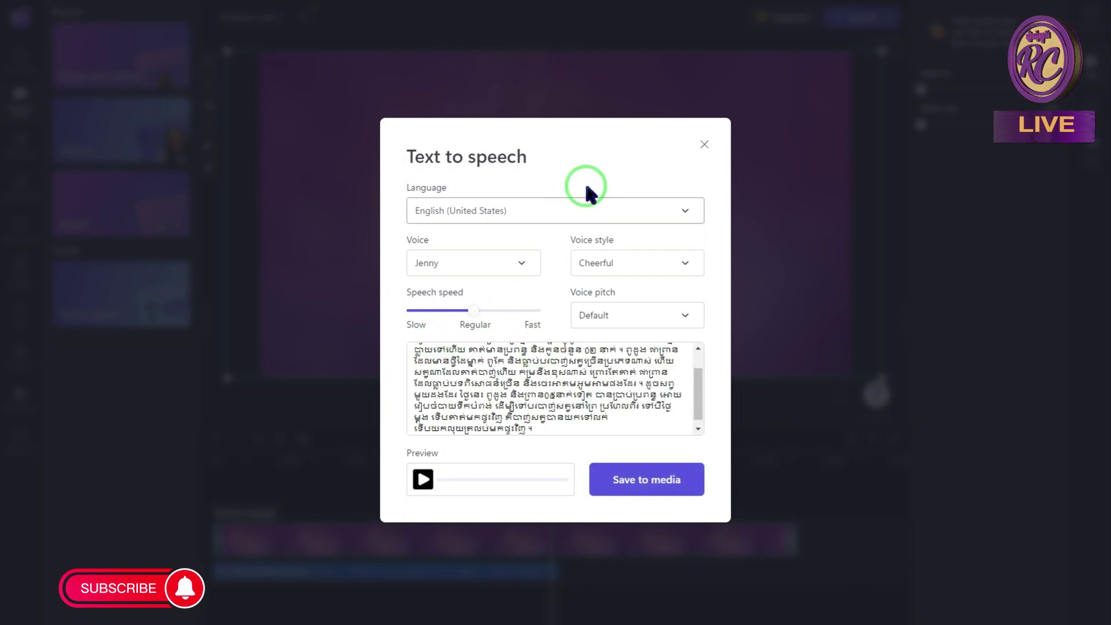
left_click(684, 212)
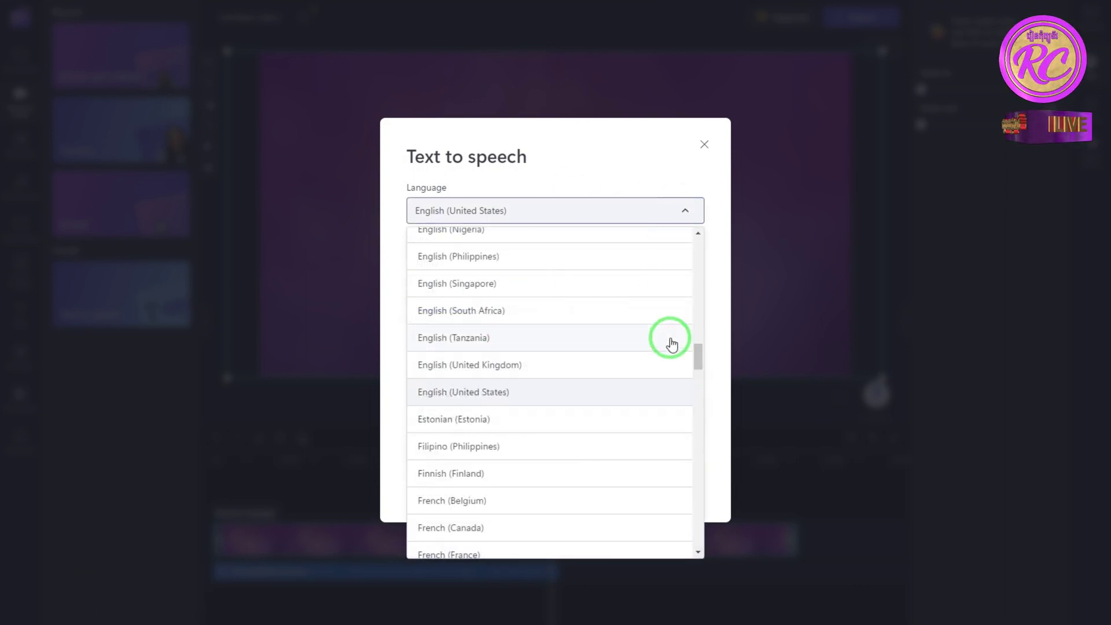
left_click_drag(699, 351, 694, 408)
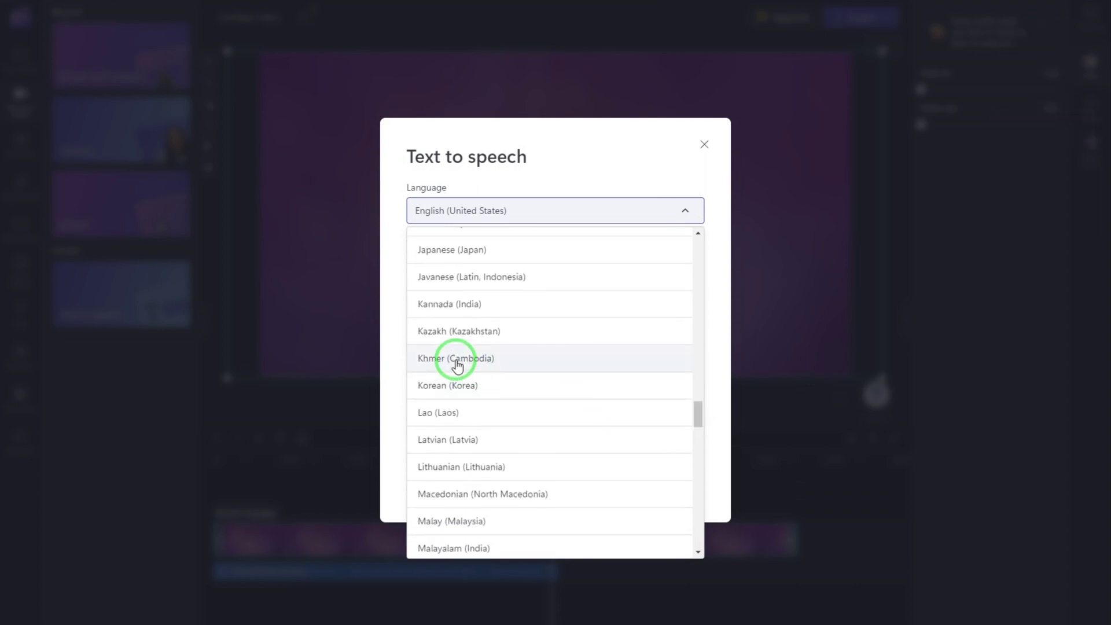
left_click(455, 350)
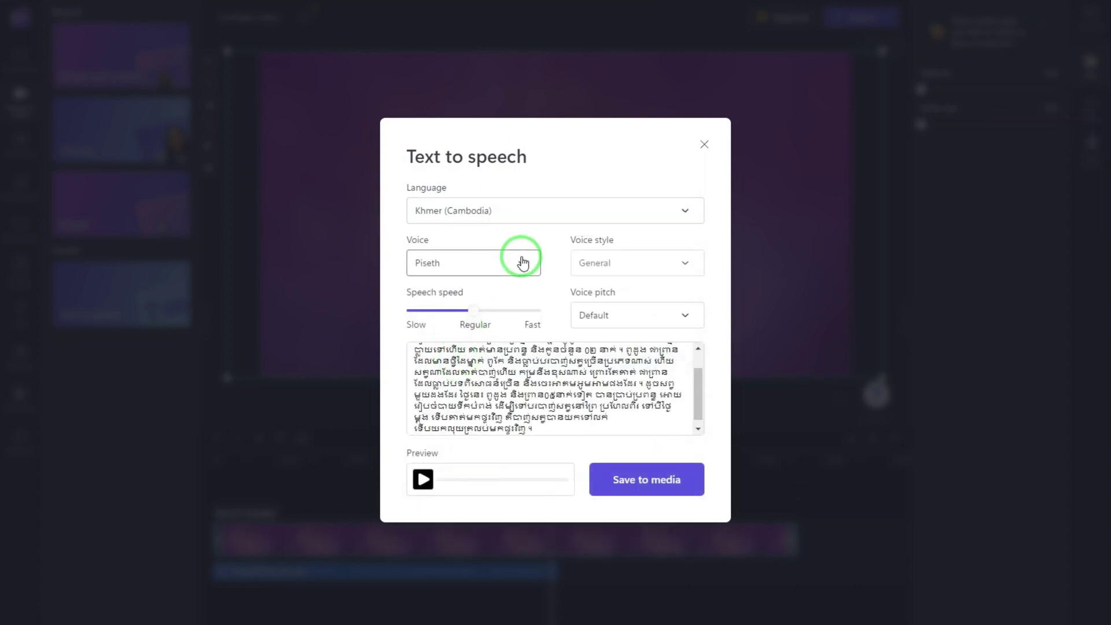
- Choose the Sreymom voice with Default pitch and start the preview
left_click(521, 262)
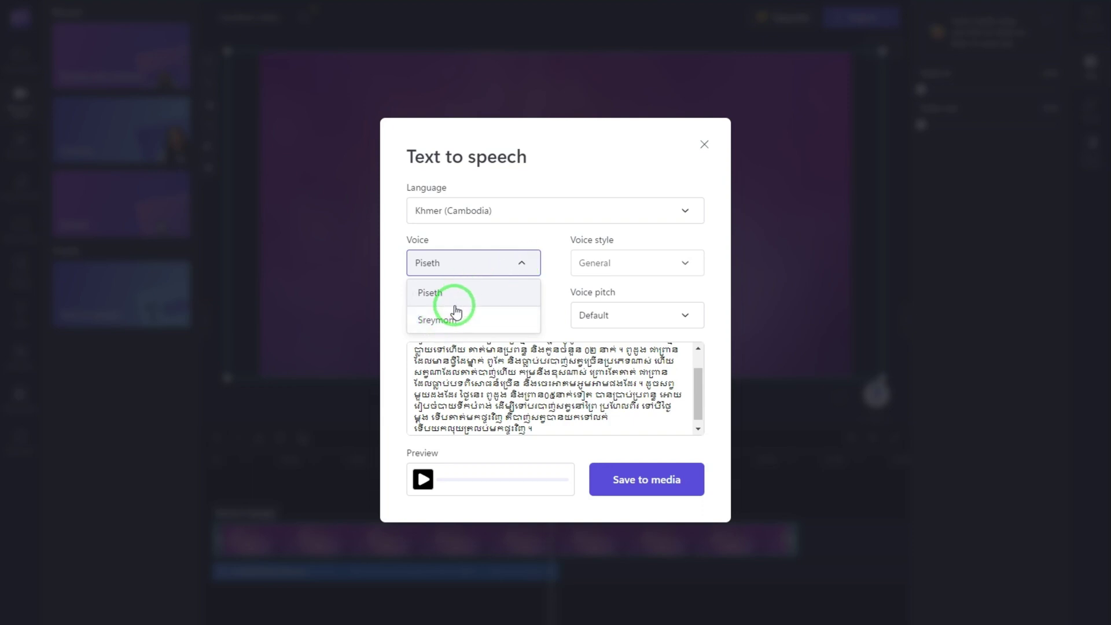
left_click(457, 325)
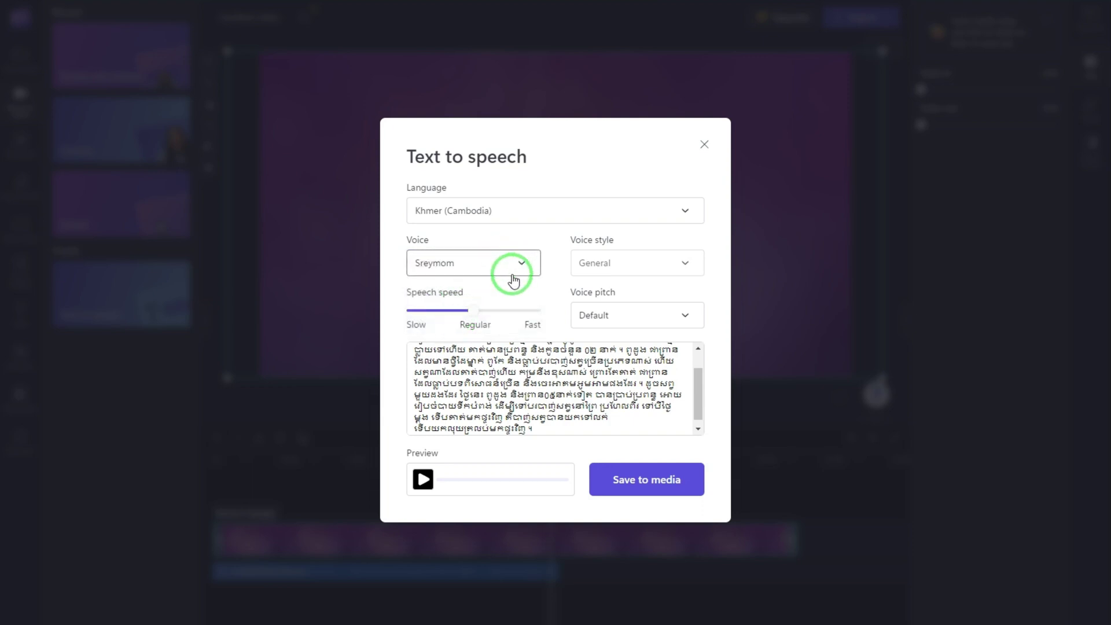
left_click(514, 267)
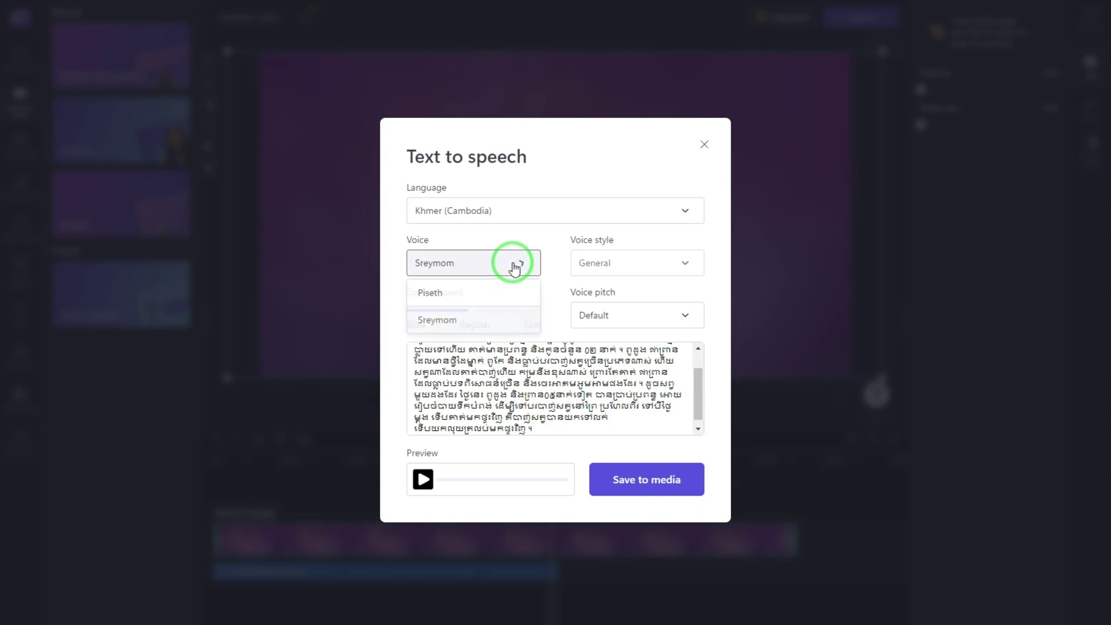
left_click(464, 296)
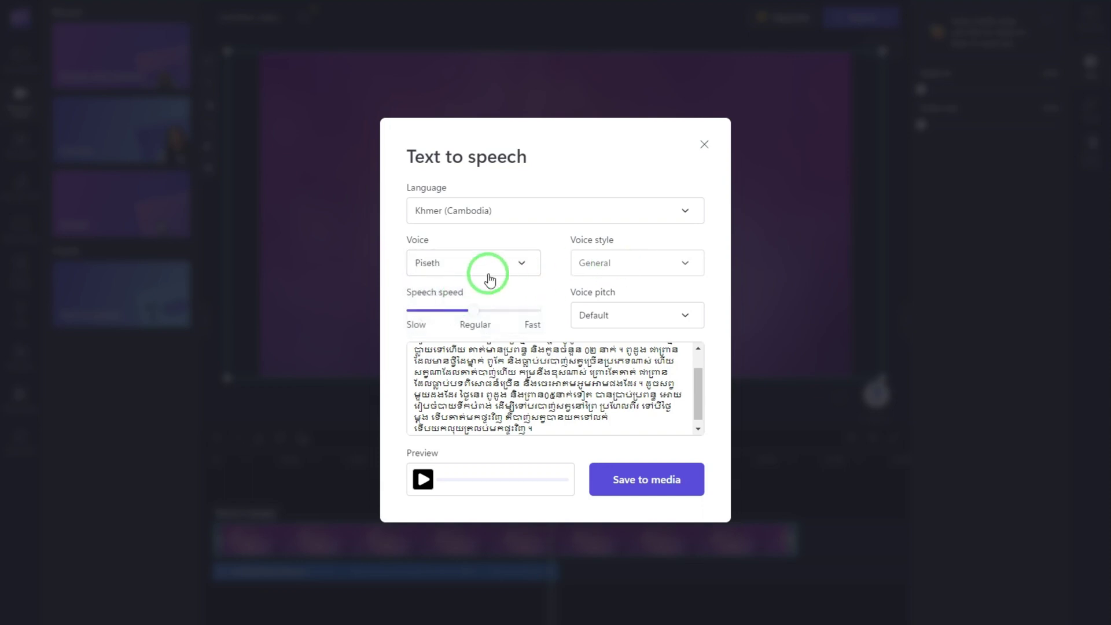
left_click(486, 270)
left_click(452, 318)
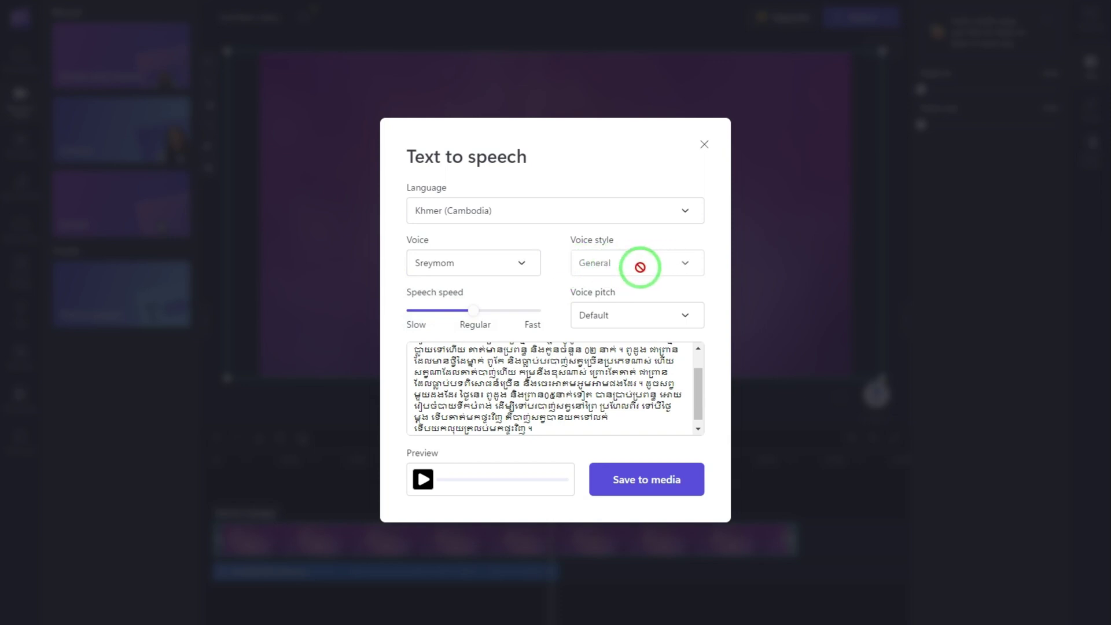
left_click(687, 320)
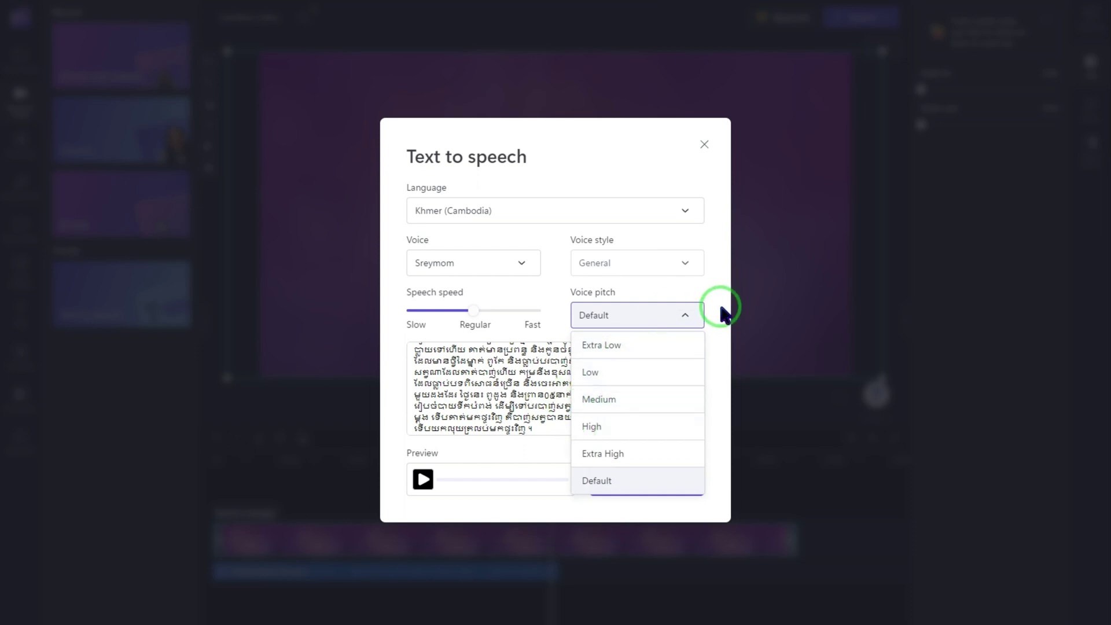
left_click(637, 317)
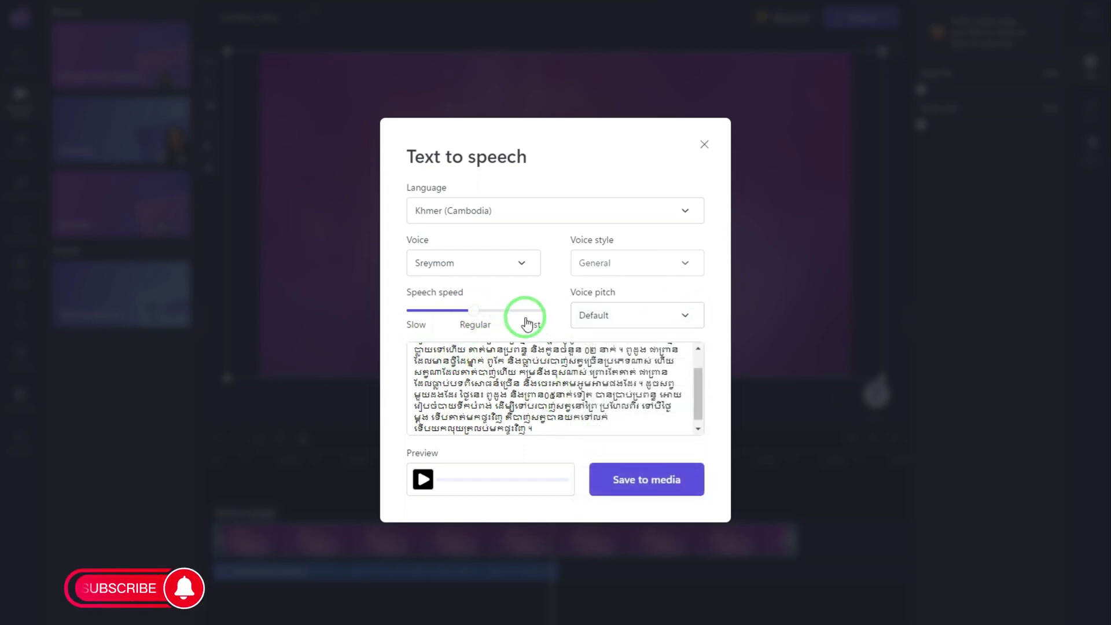
left_click(423, 480)
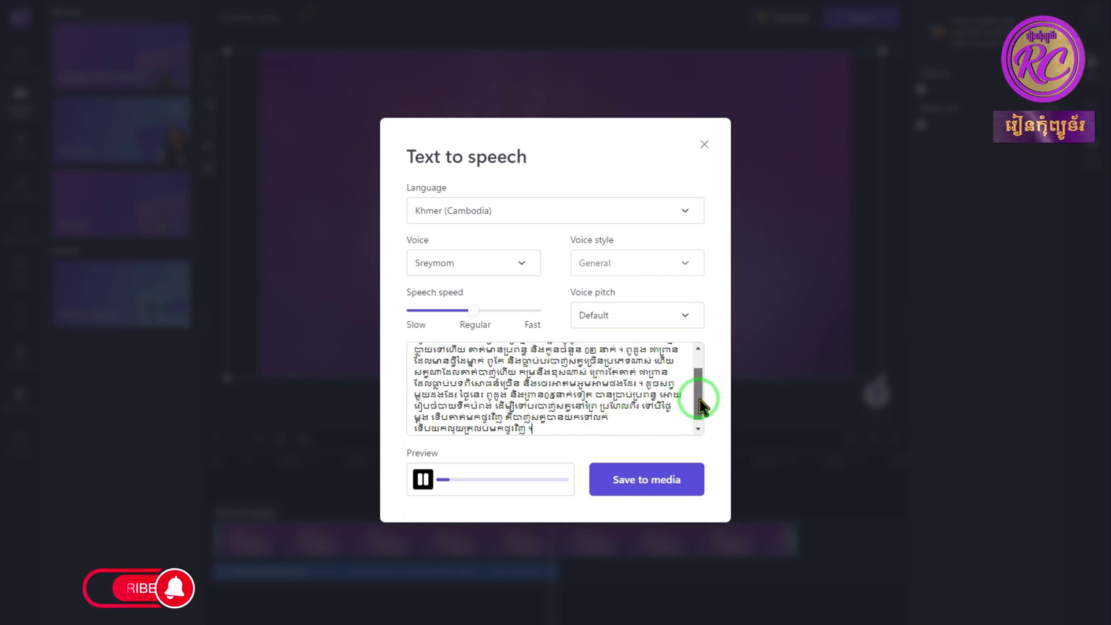
- Scroll through the Khmer script while the Sreymom preview plays to its end
left_click_drag(702, 397, 702, 376)
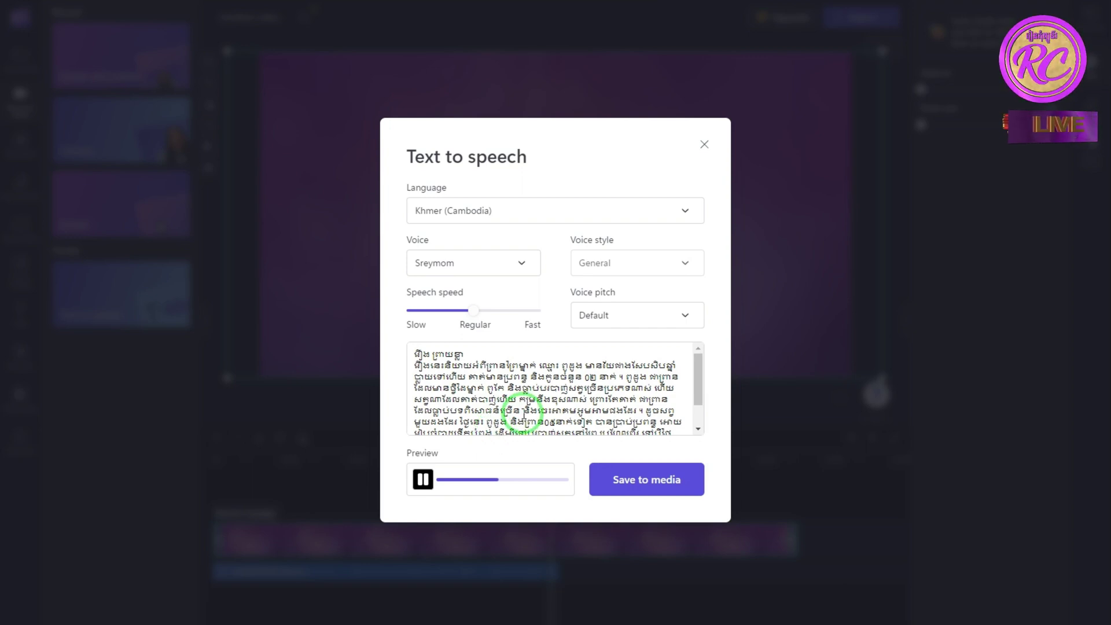
scroll(528, 408, "down", 1)
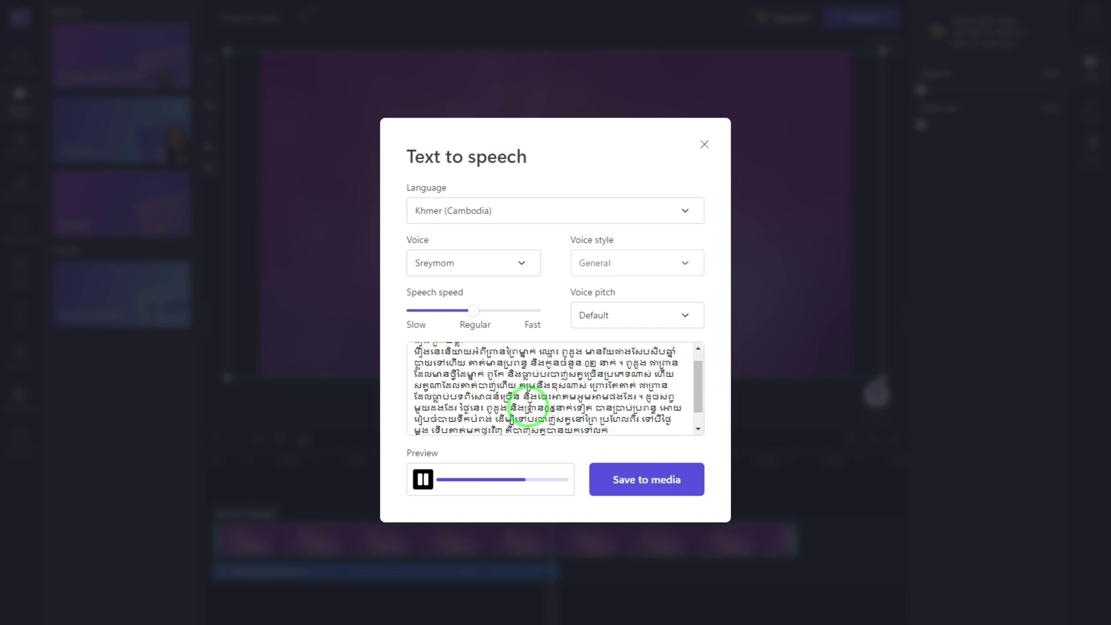
scroll(529, 407, "down", 2)
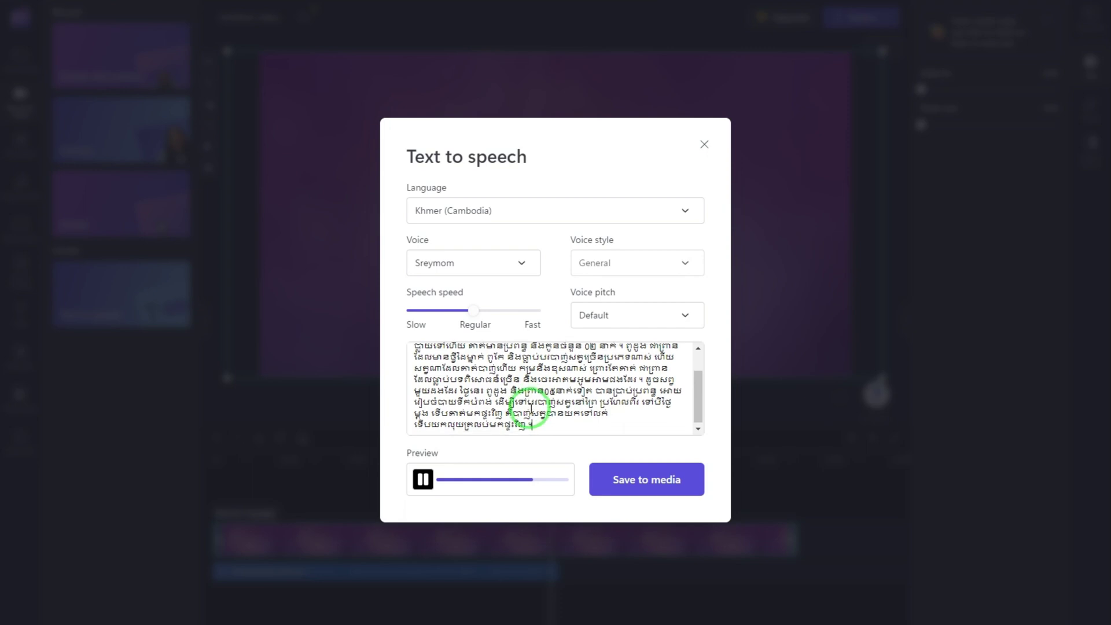
scroll(529, 410, "up", 3)
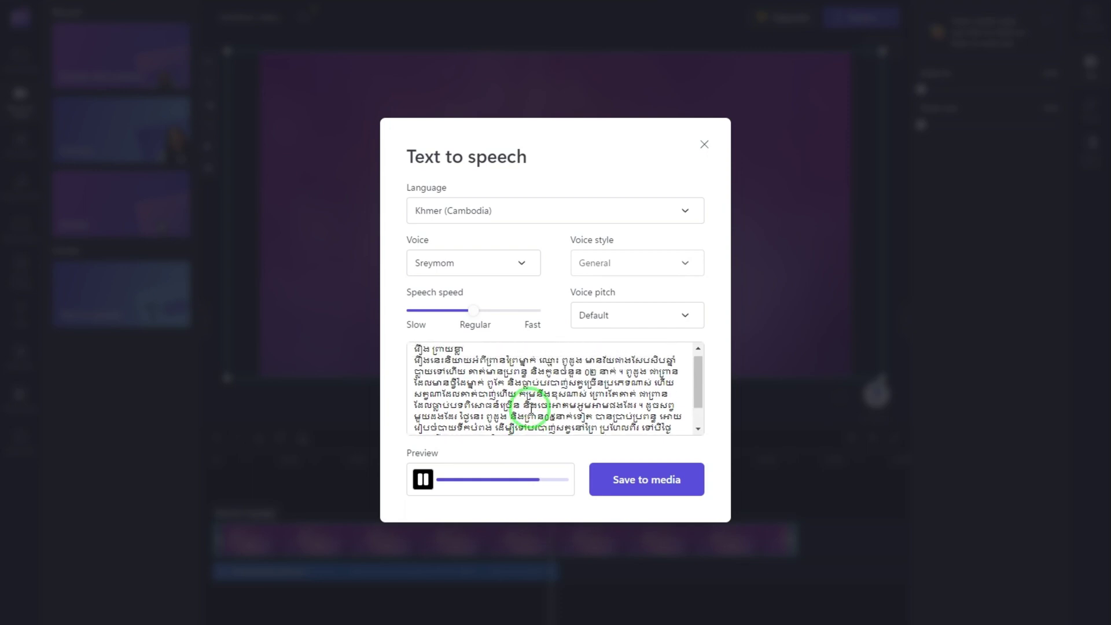
scroll(530, 408, "up", 1)
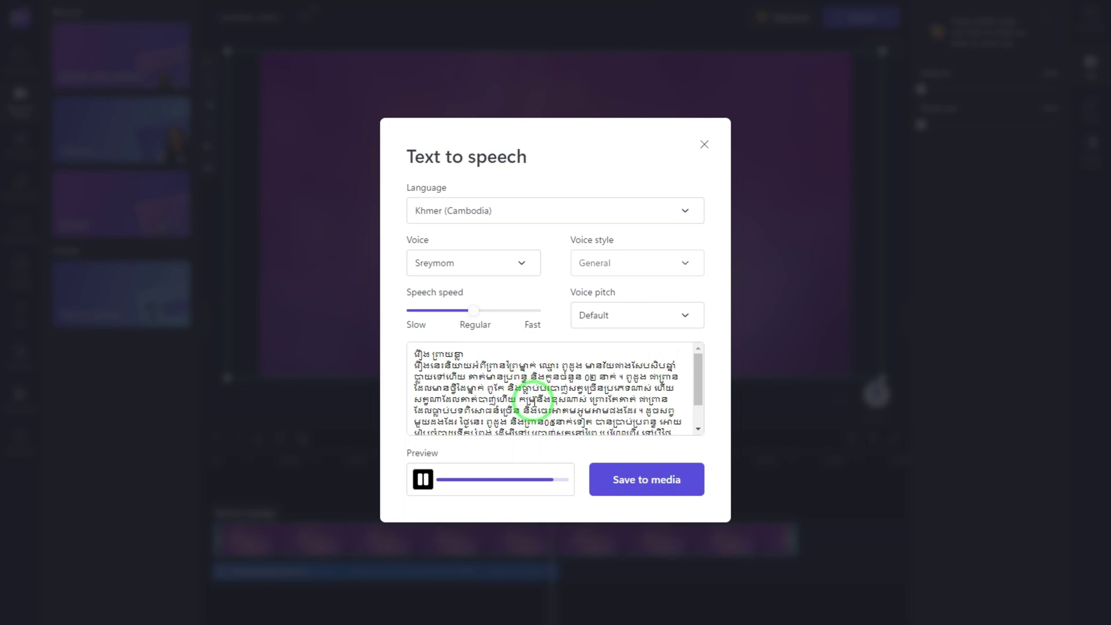
scroll(527, 379, "down", 3)
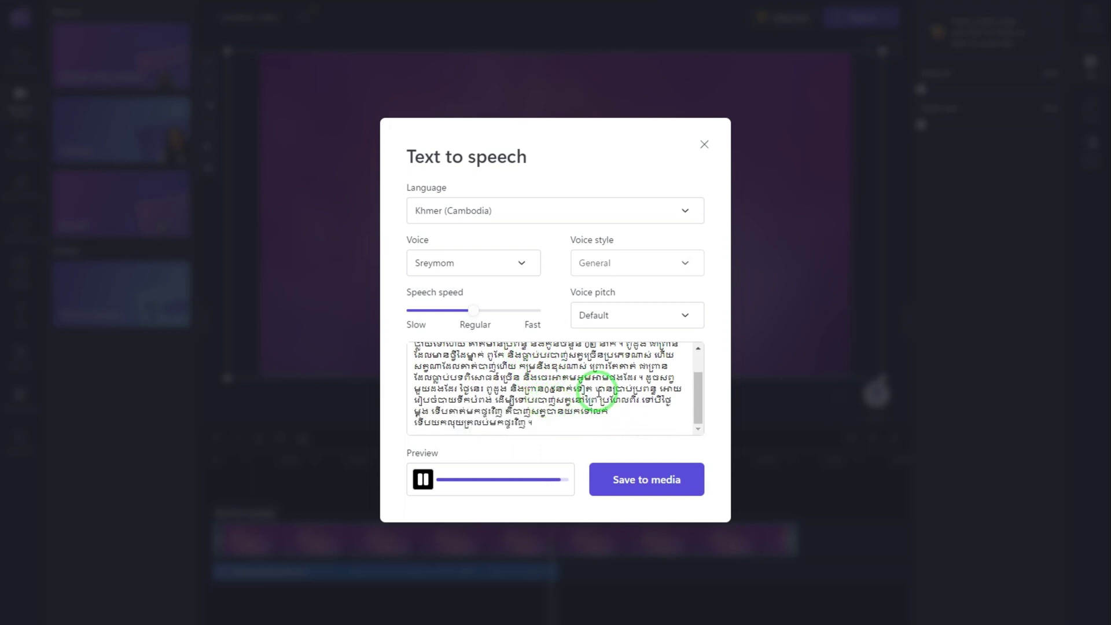
scroll(598, 391, "up", 1)
scroll(598, 390, "down", 1)
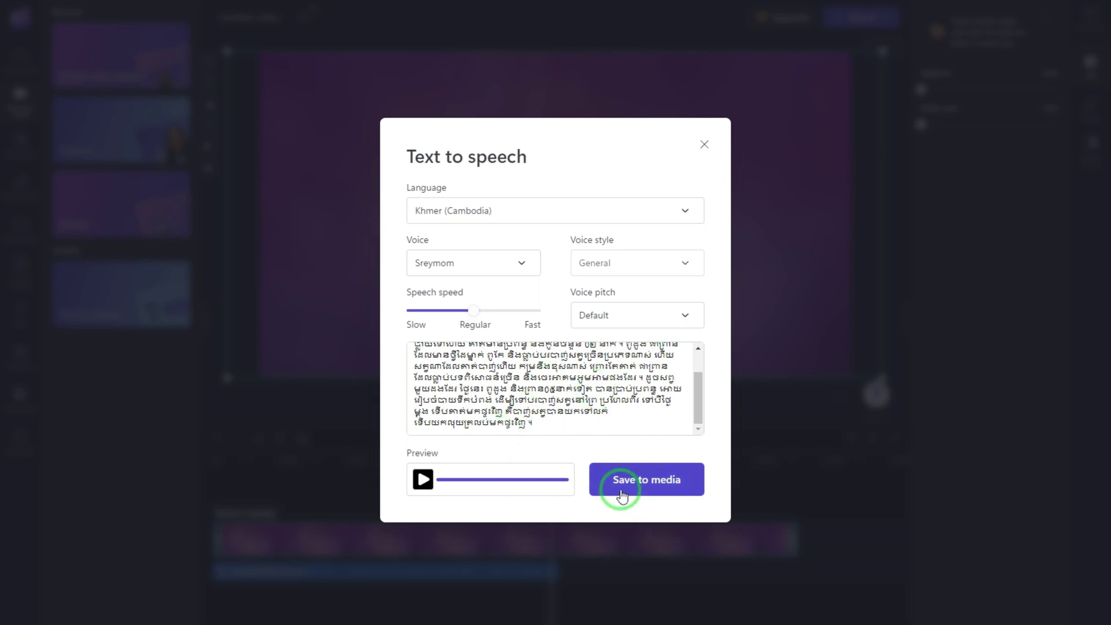
scroll(577, 402, "up", 1)
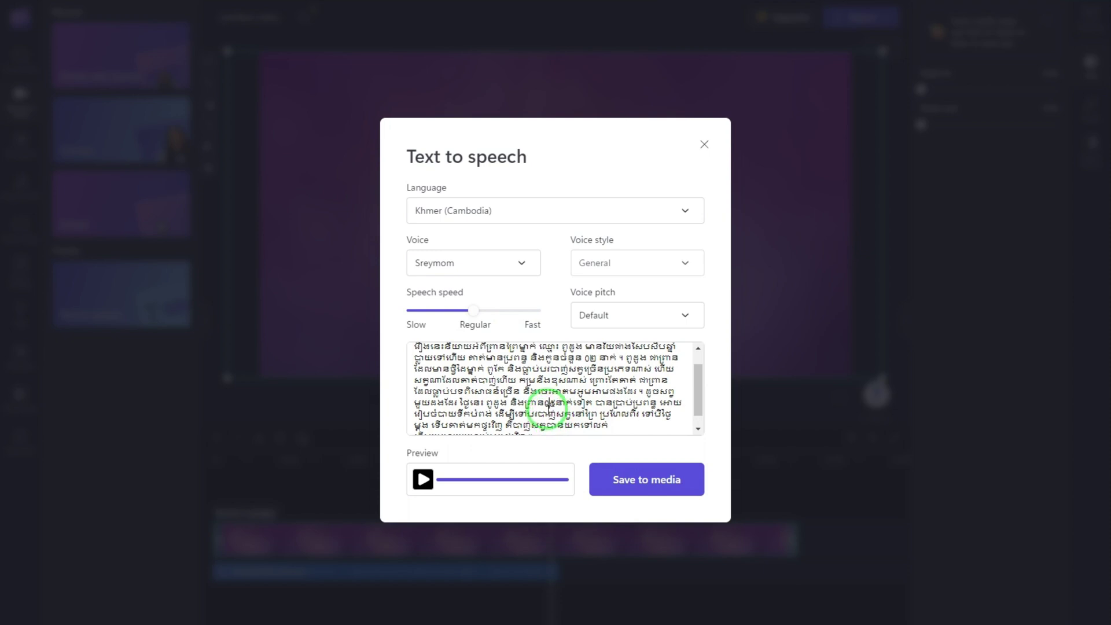
scroll(554, 387, "up", 2)
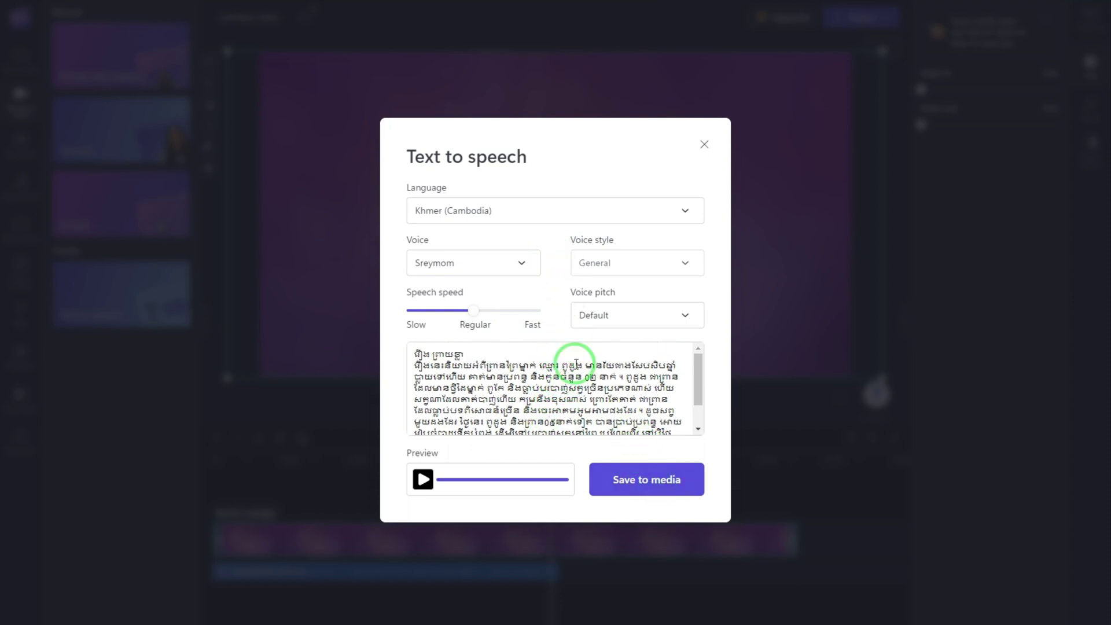
- Save the Khmer narration to media and place it after the English narration
left_click(651, 486)
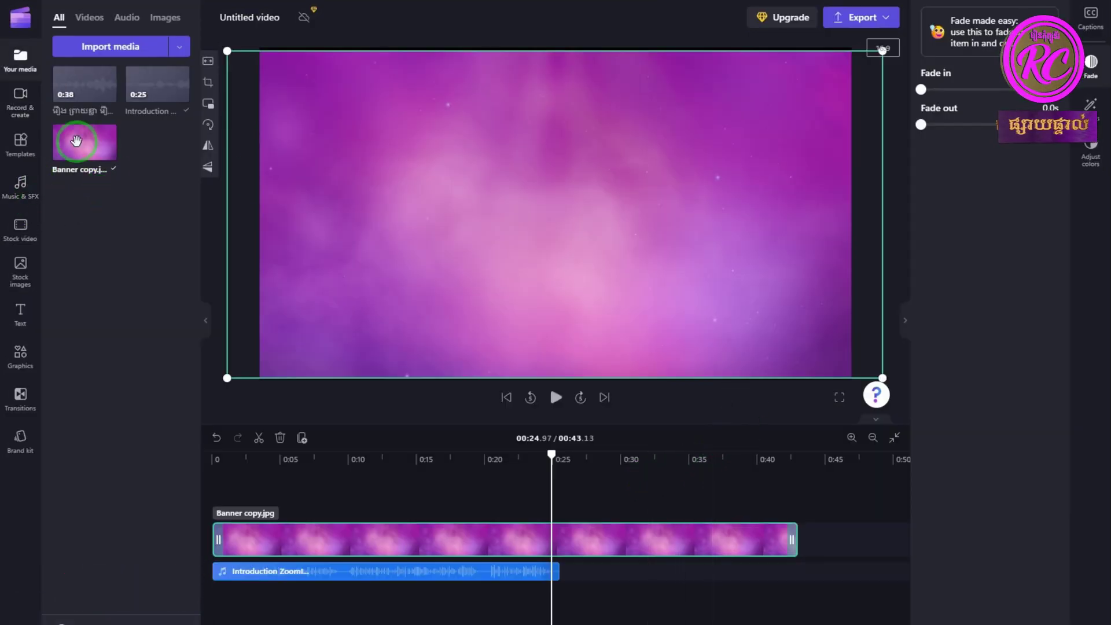
mouse_move(80, 91)
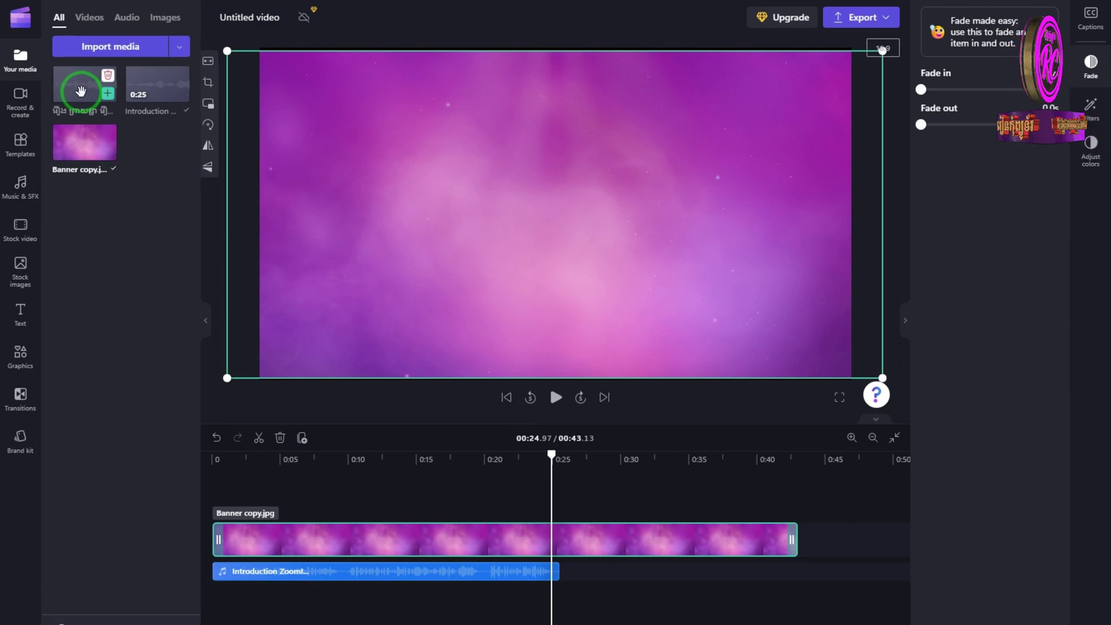
left_click_drag(81, 90, 605, 574)
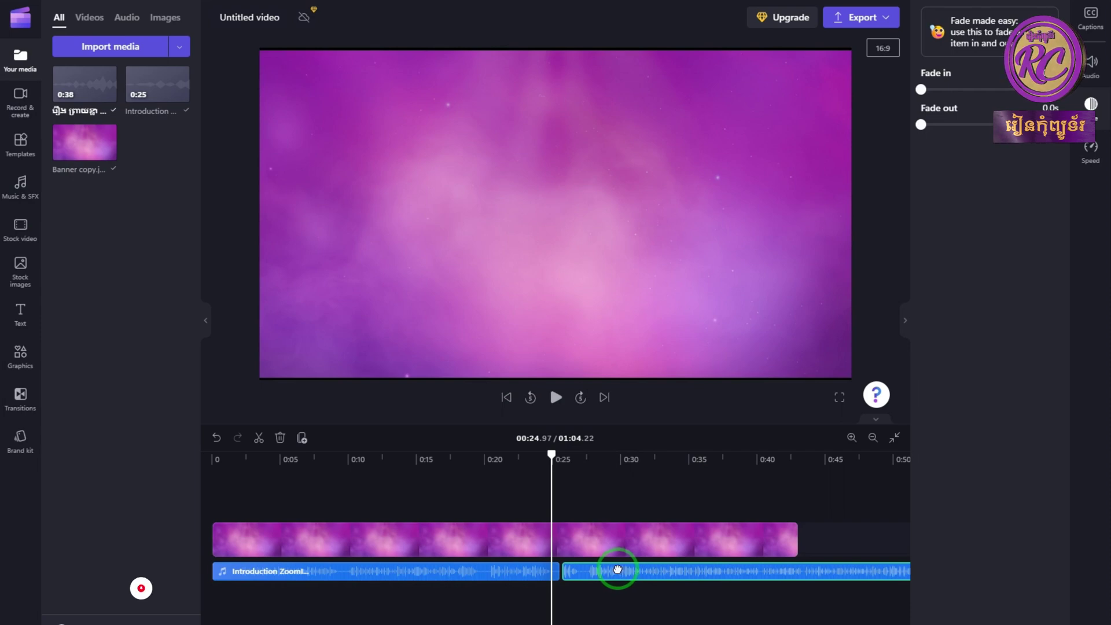
key("space")
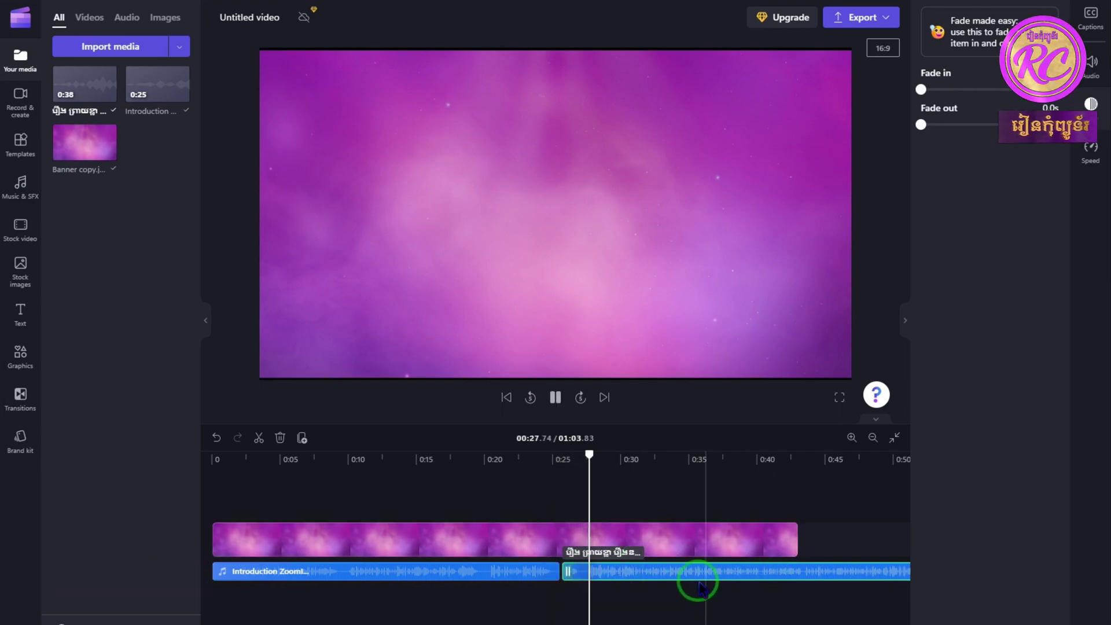
- Stretch the purple background to about 1:04 so it ends with the Khmer narration
scroll(672, 572, "down", 1)
scroll(672, 570, "down", 1)
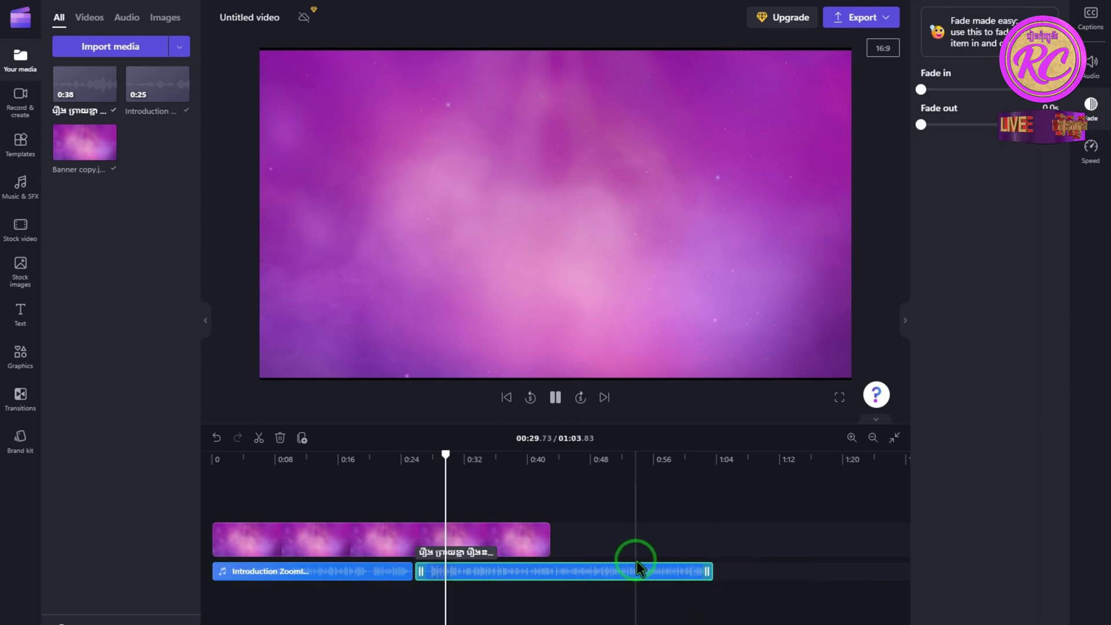
left_click_drag(550, 541, 711, 542)
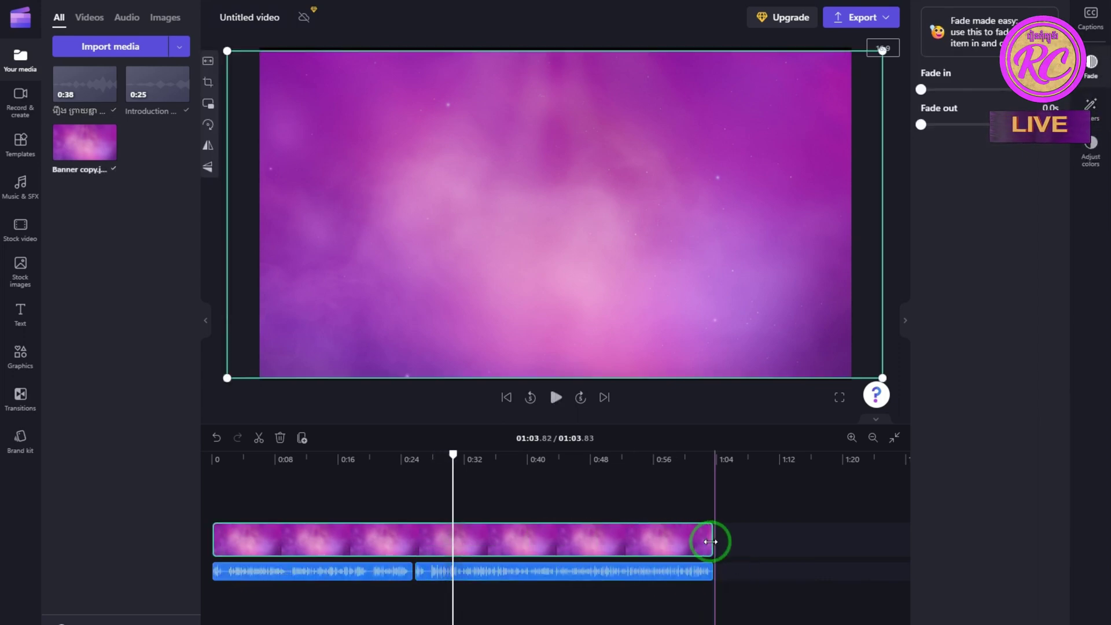
key("space")
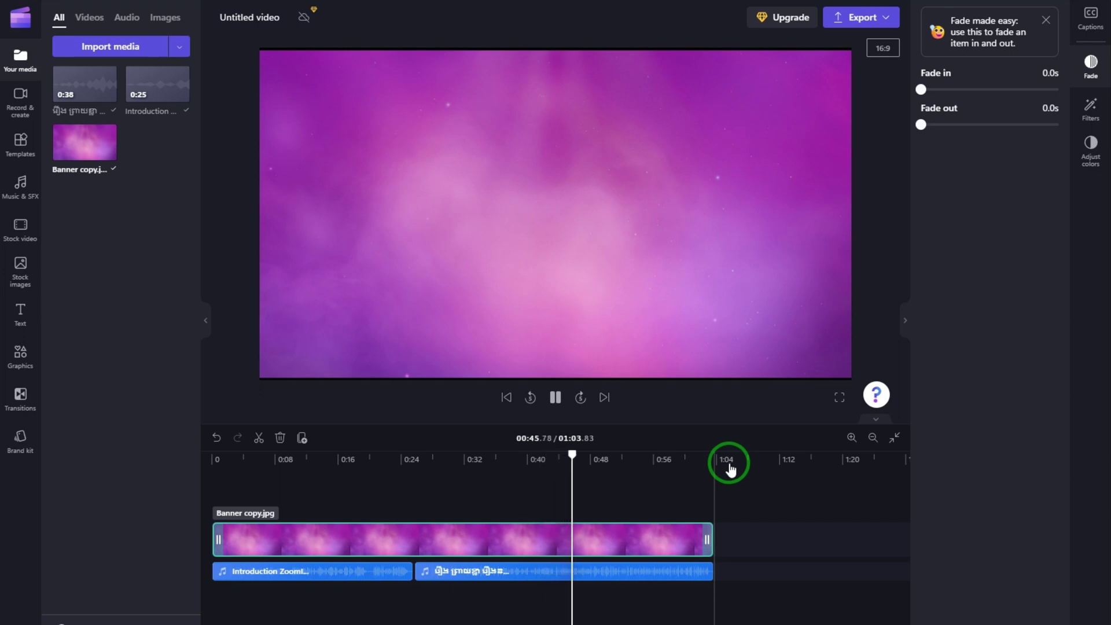
key("space")
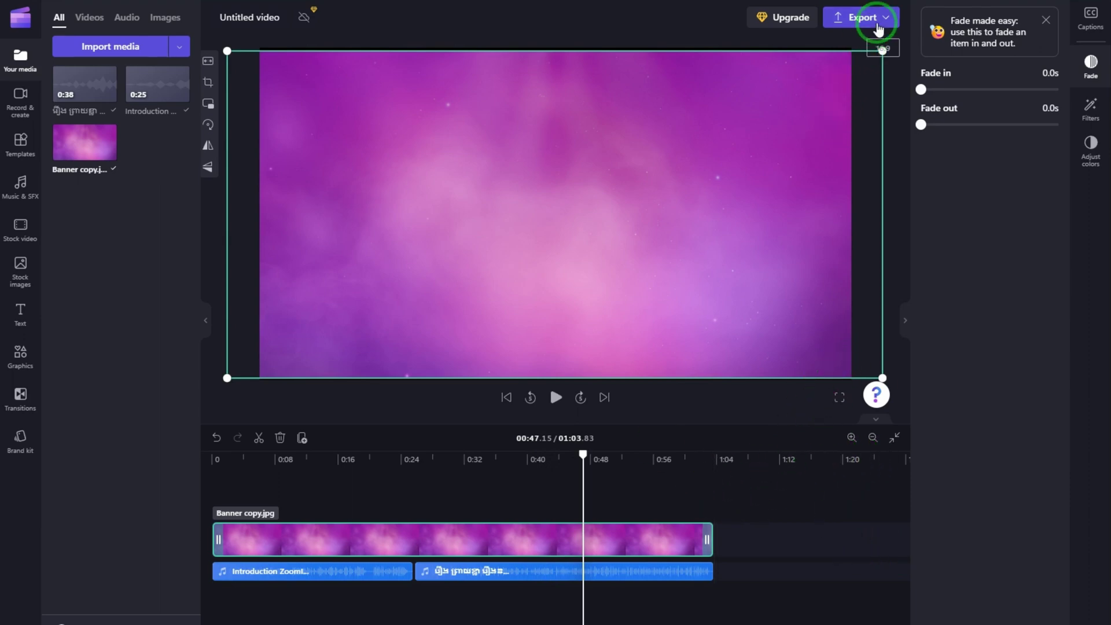
- Export the video at 1080p and rename the project title to 99
left_click(882, 22)
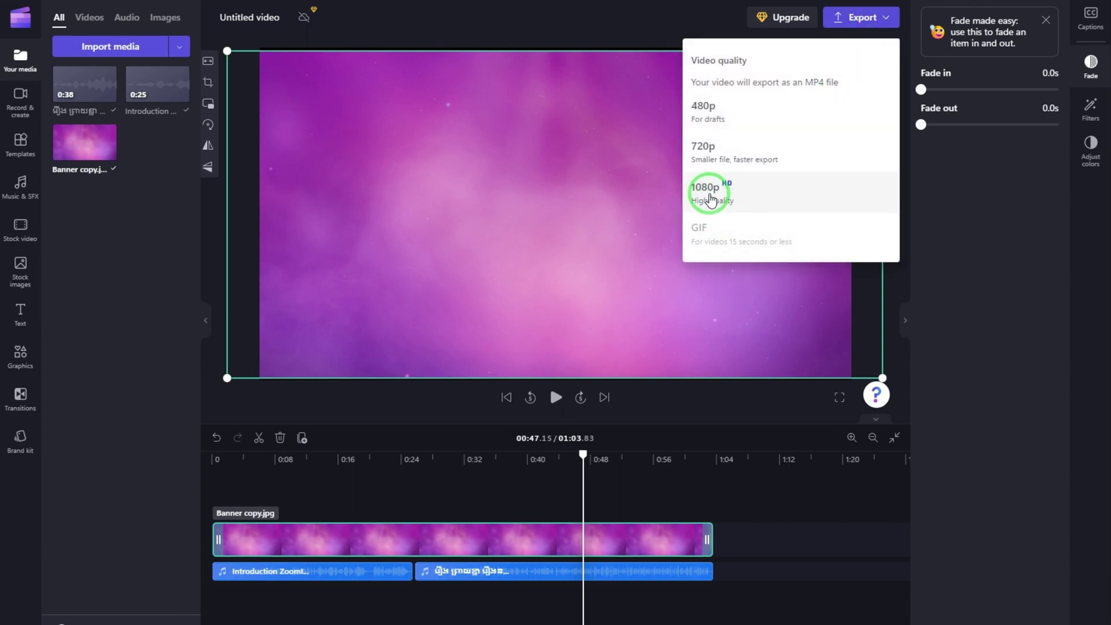
left_click(709, 193)
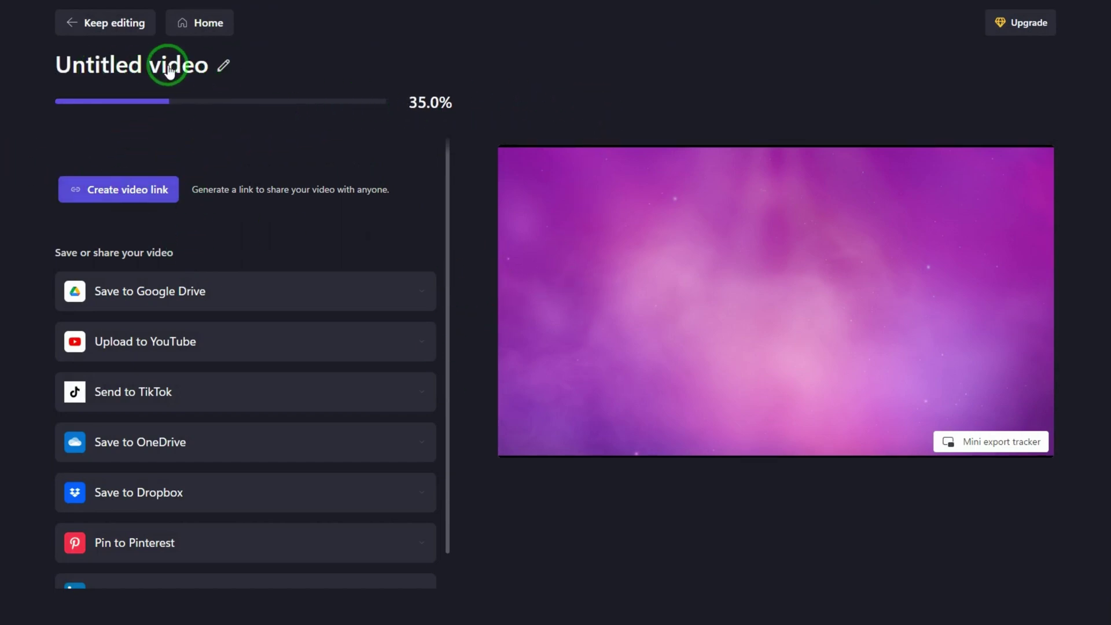
left_click(215, 62)
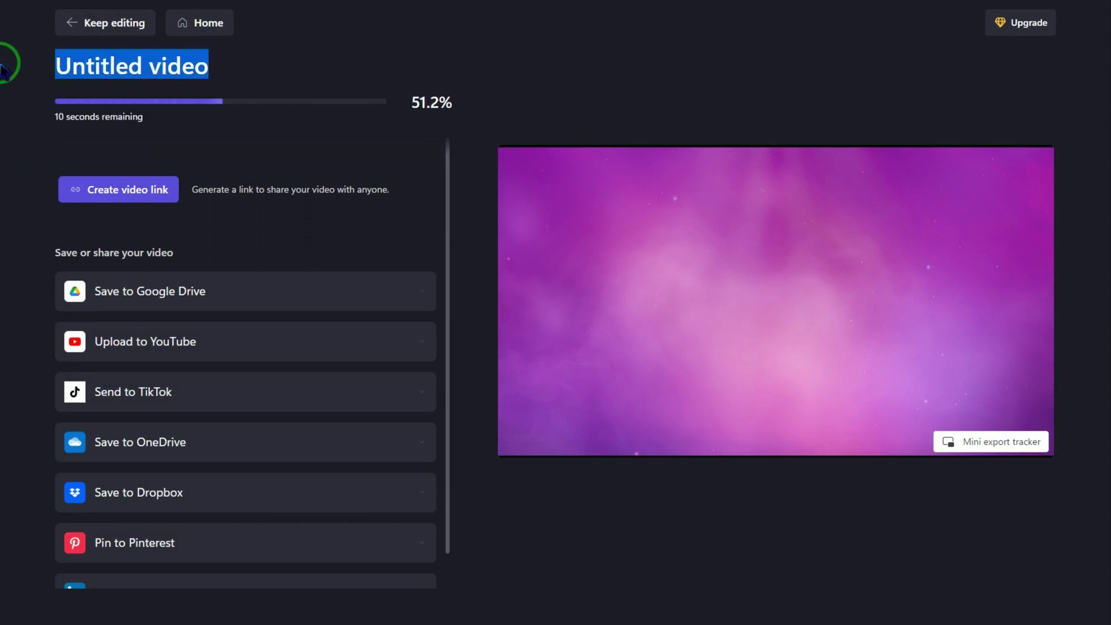
type("99")
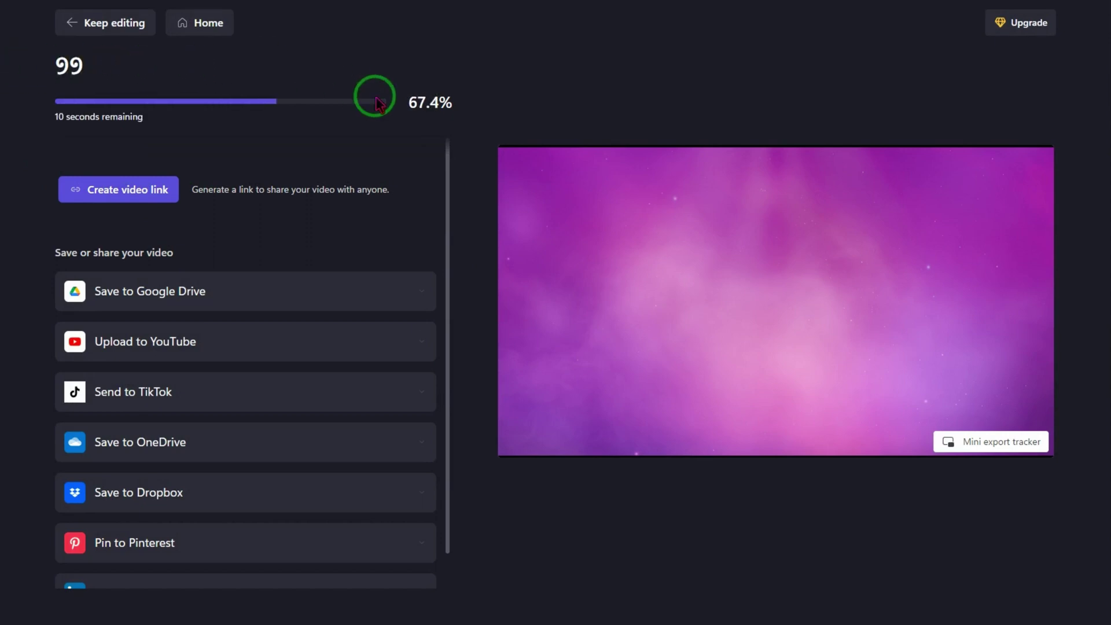
key("Return")
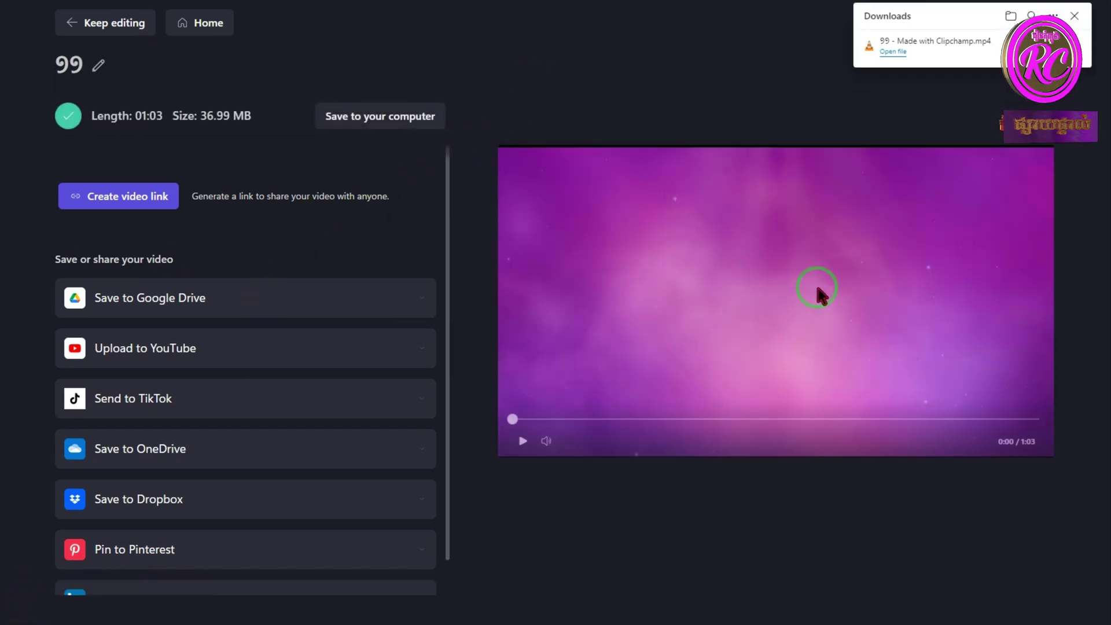
- Play the exported '99 - Made with Clipchamp.mp4' full screen in VLC, then close VLC
left_click(891, 53)
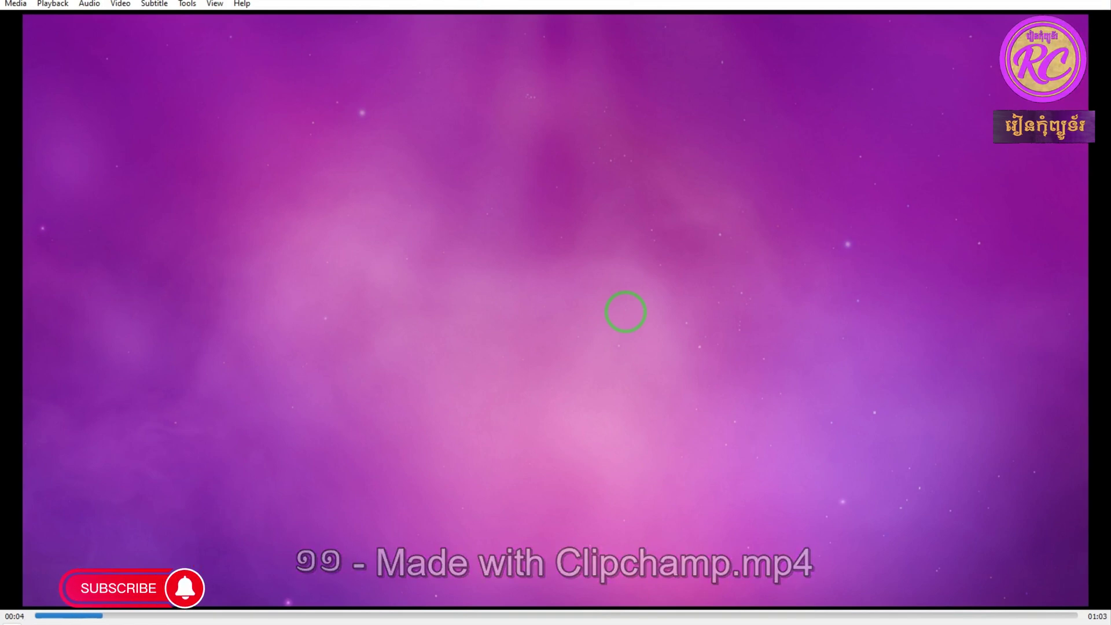
double_click(628, 317)
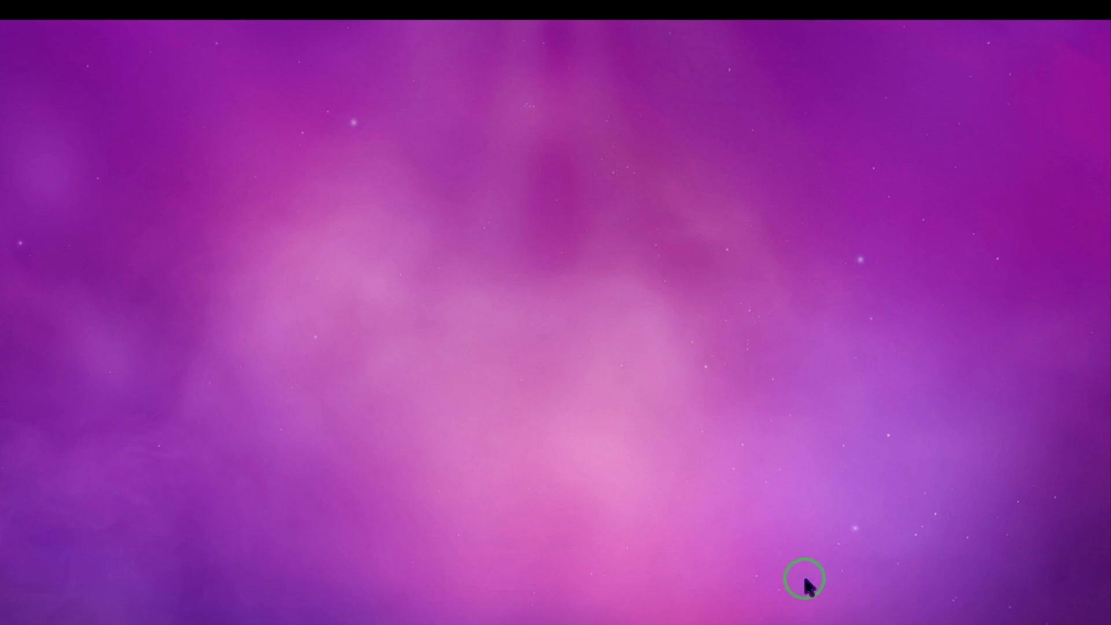
key("Escape")
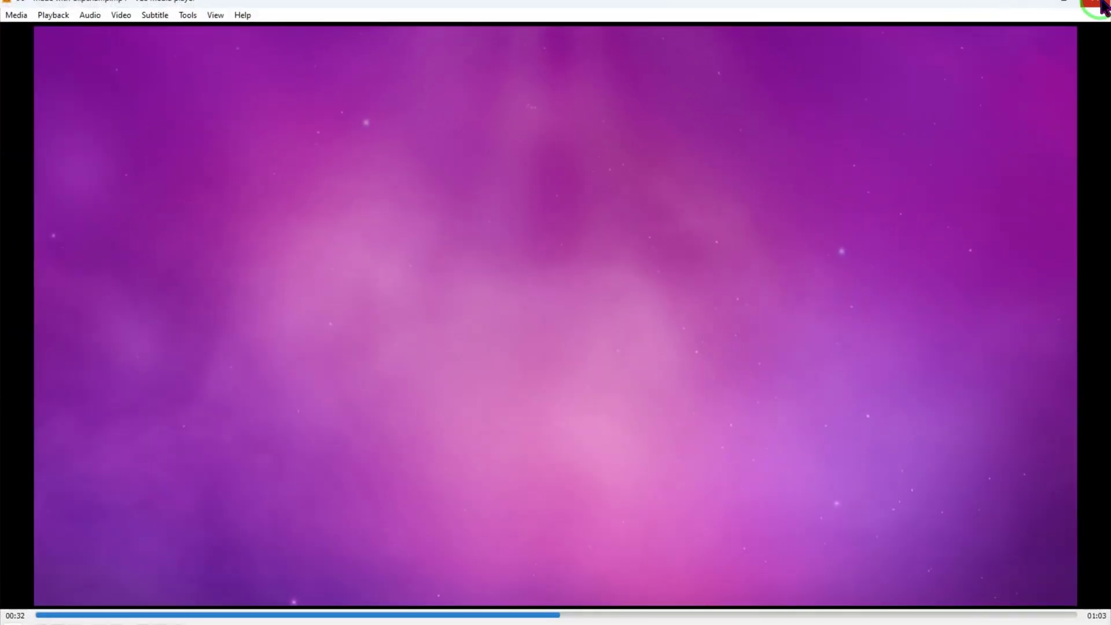
left_click(1096, 6)
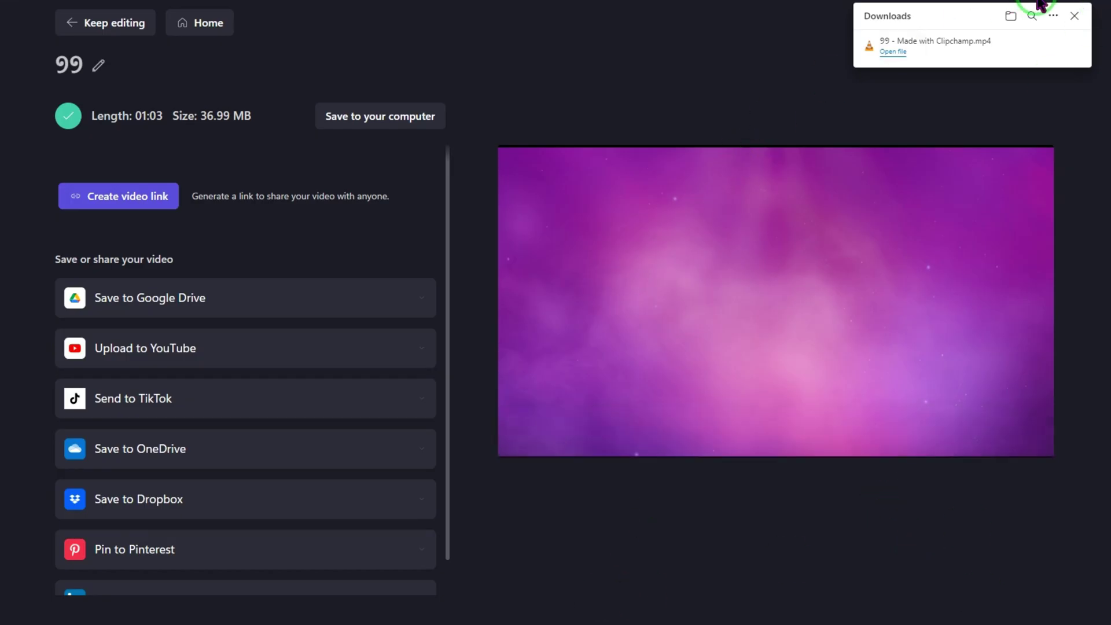